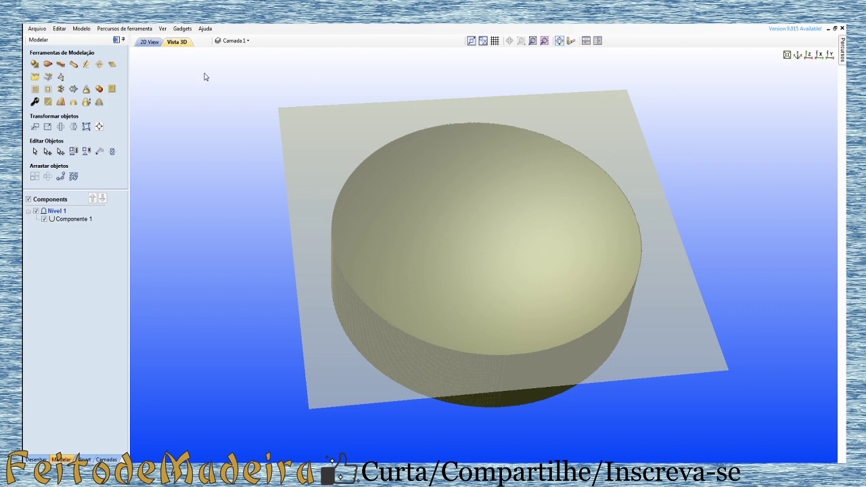
Step: Toggle 2D View and Vista 3D, then orbit the bowl from side to overhead views
left_click(146, 43)
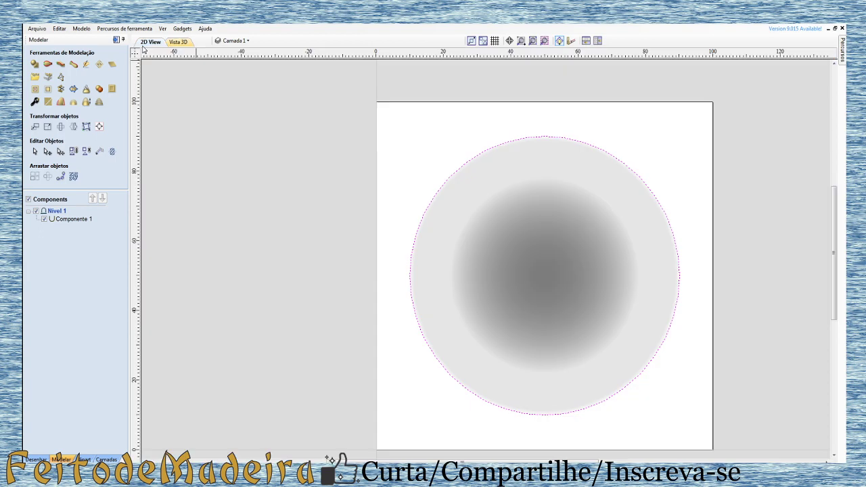
left_click(179, 43)
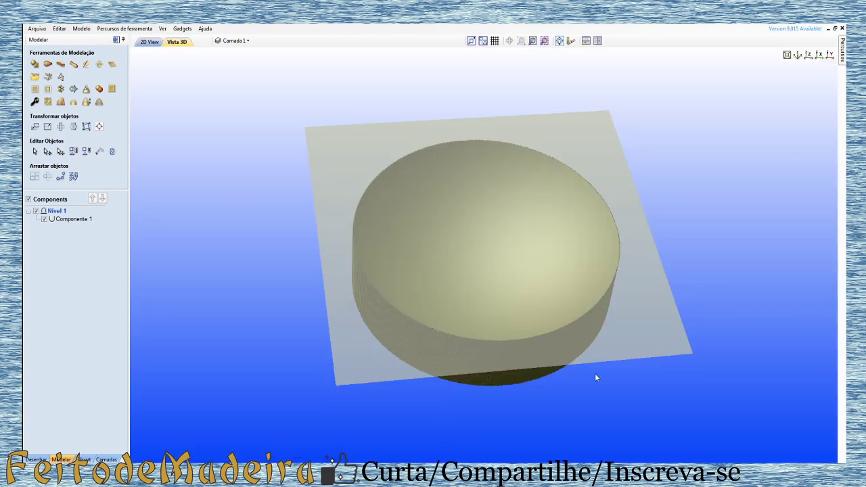
mouse_move(595, 378)
left_mouse_down()
mouse_move(522, 277)
mouse_move(585, 314)
mouse_move(435, 203)
left_mouse_up()
mouse_move(428, 298)
left_mouse_down()
mouse_move(461, 231)
mouse_move(394, 210)
left_mouse_up()
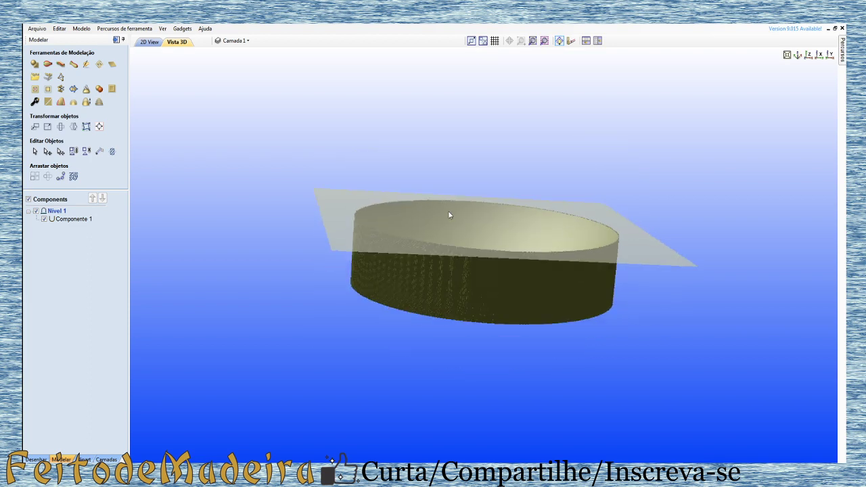
mouse_move(406, 256)
left_mouse_down()
mouse_move(390, 296)
mouse_move(356, 226)
left_mouse_up()
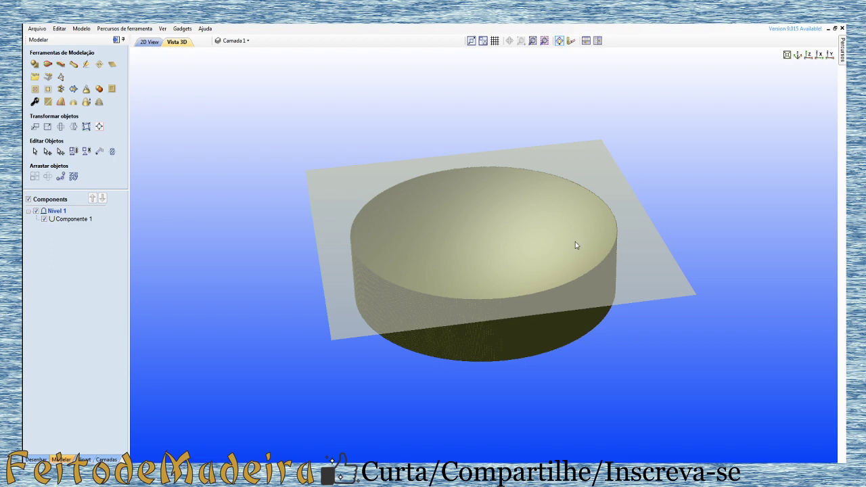
mouse_move(574, 245)
left_mouse_down()
mouse_move(529, 289)
mouse_move(524, 309)
left_mouse_up()
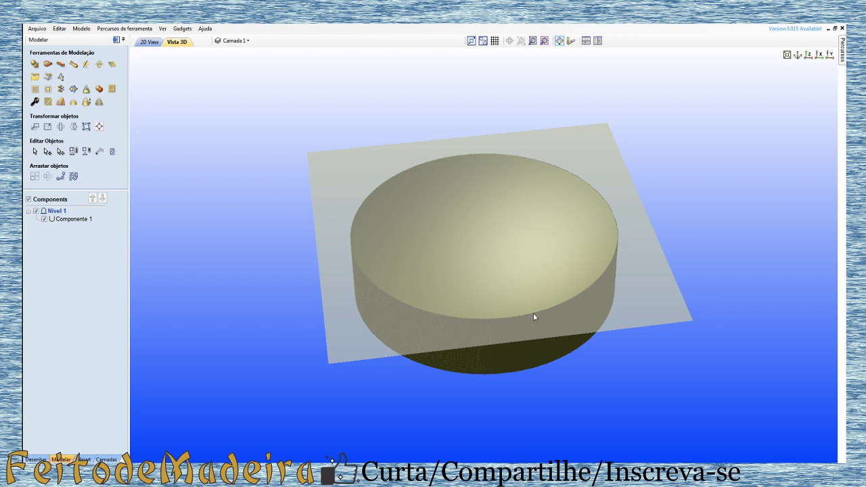
mouse_move(543, 323)
left_mouse_down()
mouse_move(519, 371)
mouse_move(536, 356)
left_mouse_up()
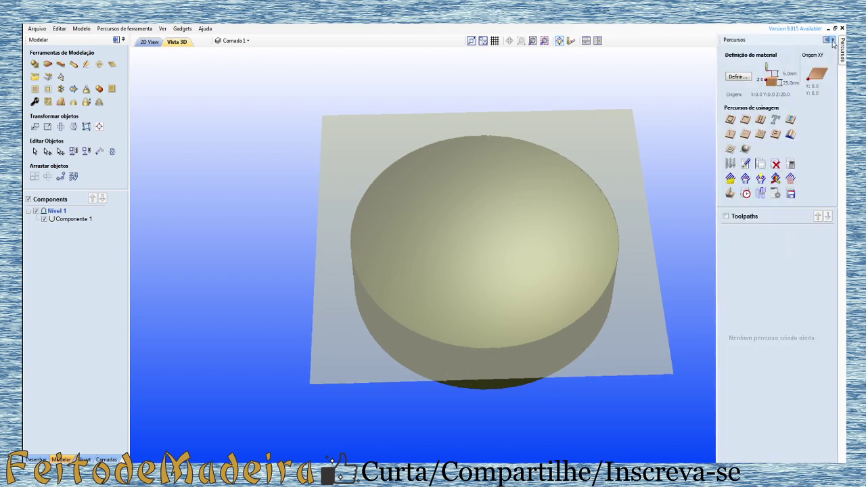
Step: Pin the Percursos panel and create 3D Finish 4 with 3 mm Ball Nose, Model Boundary, Contorno
left_click(831, 41)
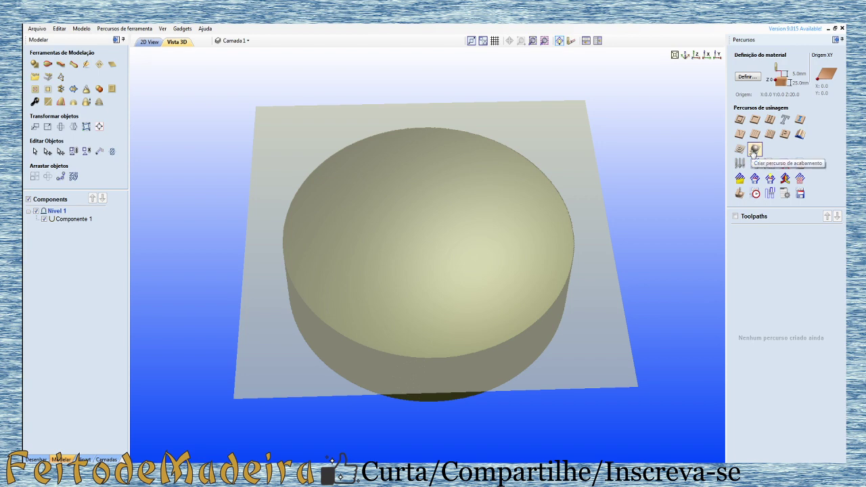
left_click(755, 150)
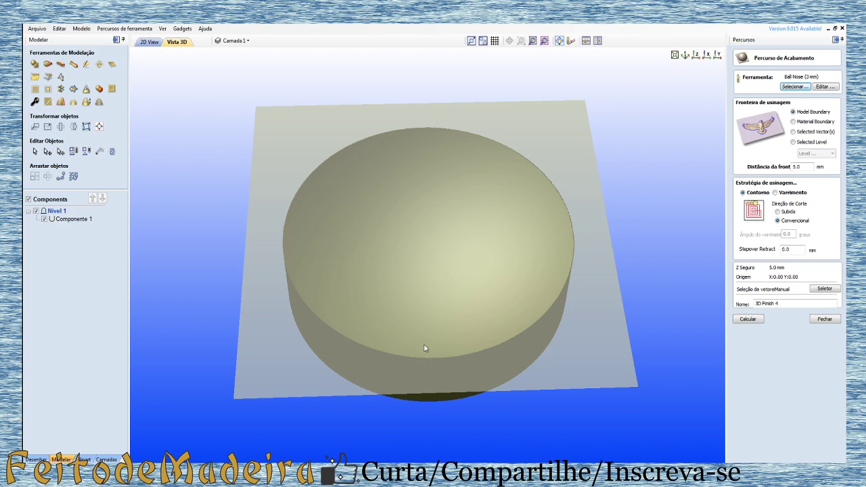
mouse_move(474, 351)
left_mouse_down()
mouse_move(411, 322)
mouse_move(500, 363)
mouse_move(466, 395)
left_mouse_up()
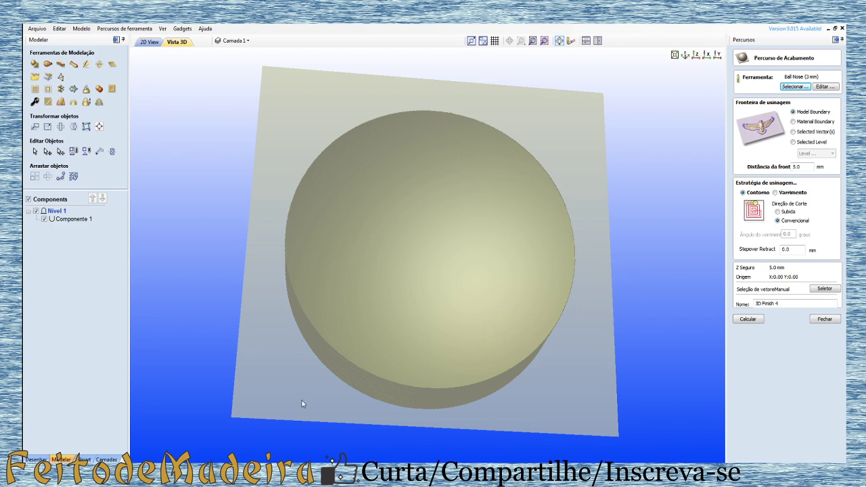
mouse_move(368, 392)
left_mouse_down()
mouse_move(422, 377)
mouse_move(413, 334)
mouse_move(426, 290)
mouse_move(416, 385)
left_mouse_up()
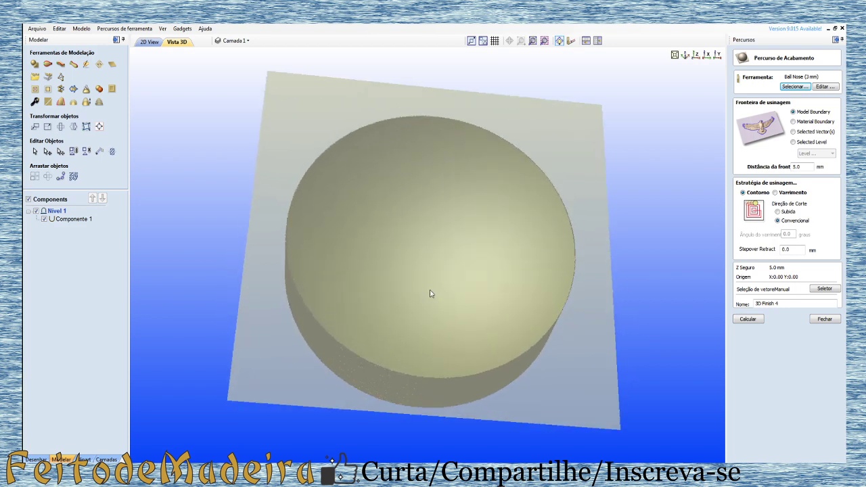
left_click_drag(483, 344, 498, 278)
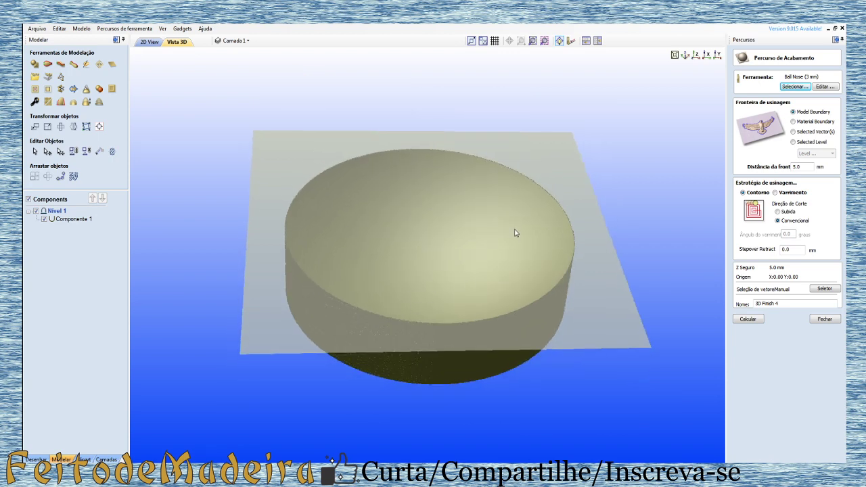
Step: Calculate 3D Finish 4 and orbit the Beech Dark block preview to inspect its concentric rings
left_click(749, 321)
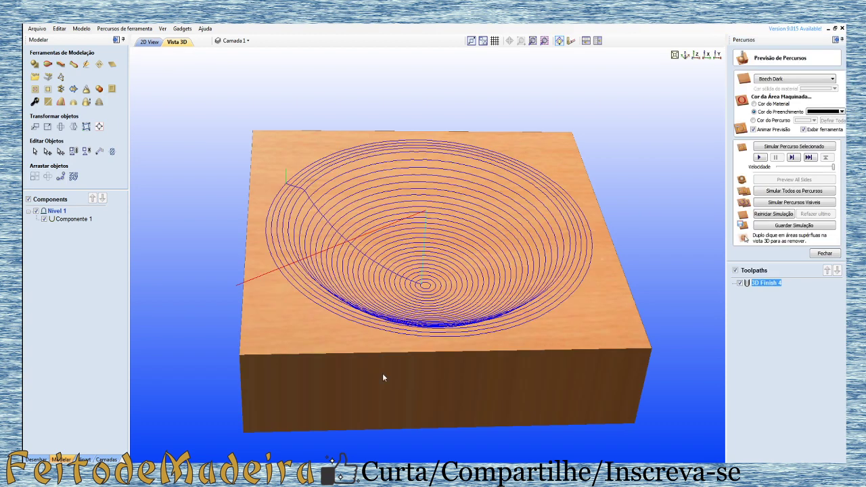
left_click_drag(360, 364, 357, 396)
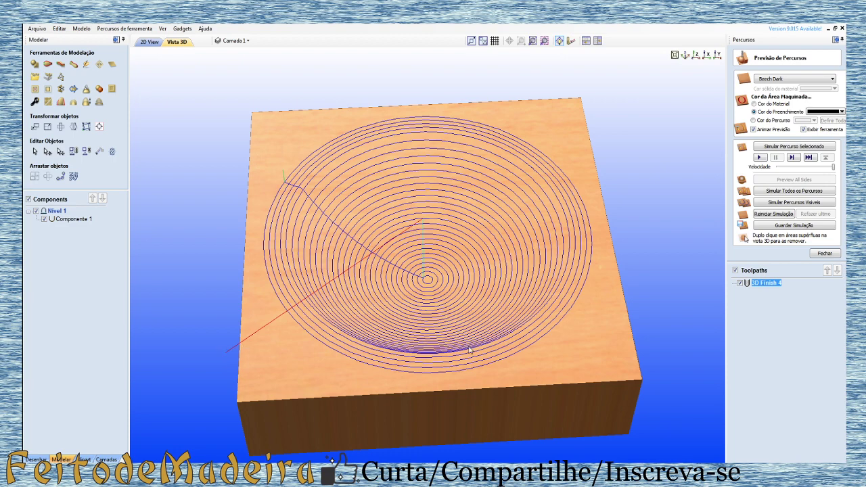
left_click_drag(464, 386, 425, 253)
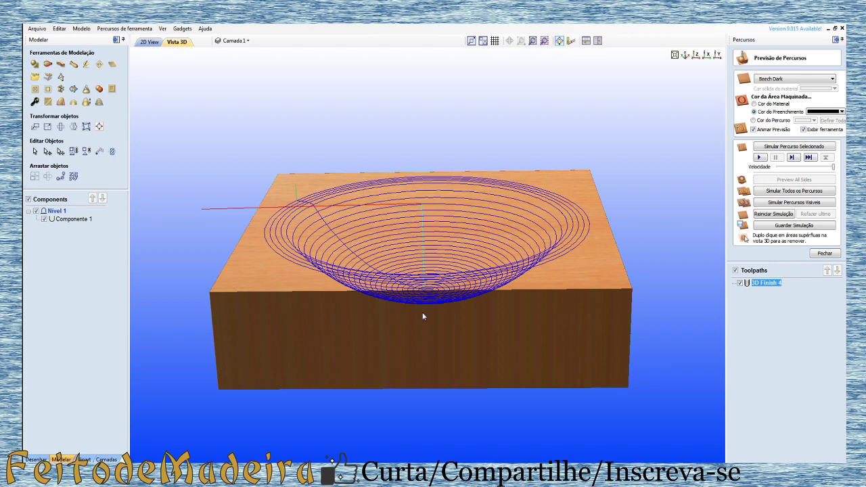
left_click_drag(422, 316, 426, 326)
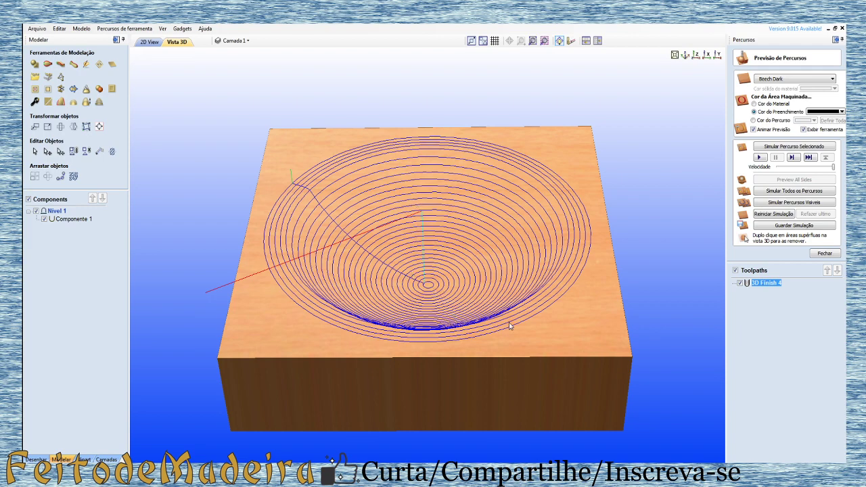
mouse_move(532, 357)
left_mouse_down()
mouse_move(526, 321)
mouse_move(576, 328)
left_mouse_up()
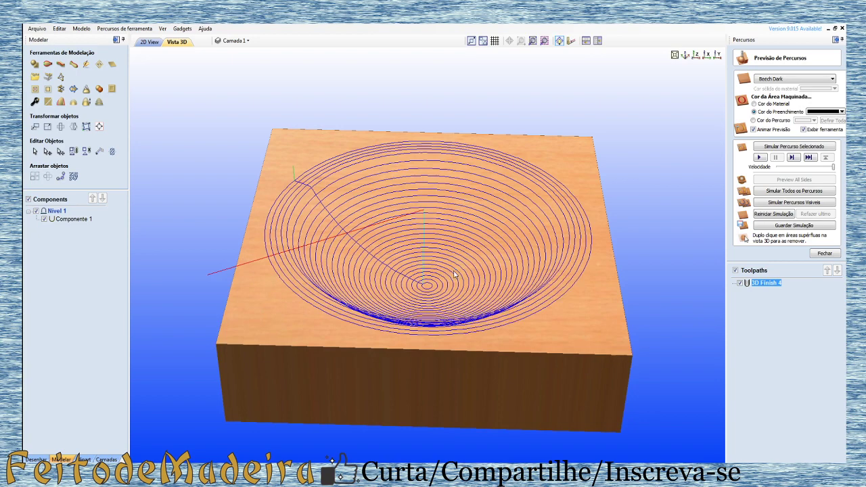
mouse_move(342, 334)
left_mouse_down()
mouse_move(317, 333)
mouse_move(330, 322)
mouse_move(334, 346)
left_mouse_up()
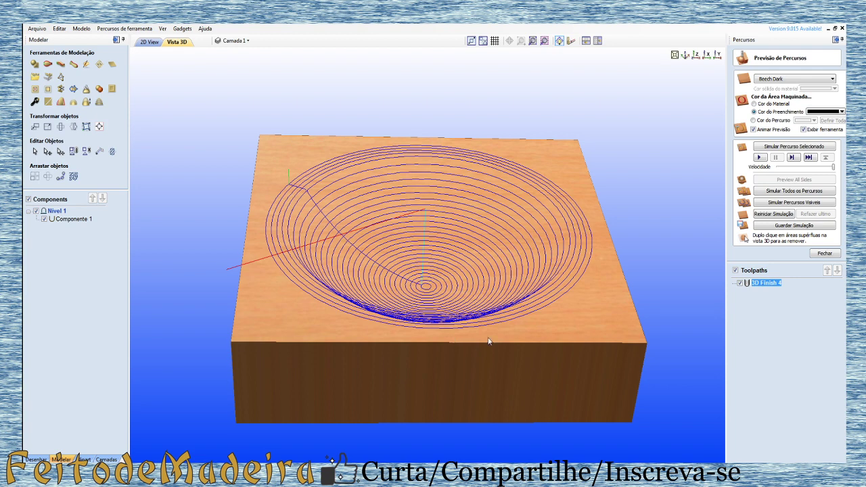
left_click_drag(487, 339, 574, 337)
Step: Switch 3D Finish 4 to Varrimento raster passes, recalculate, and inspect the carved block
double_click(778, 282)
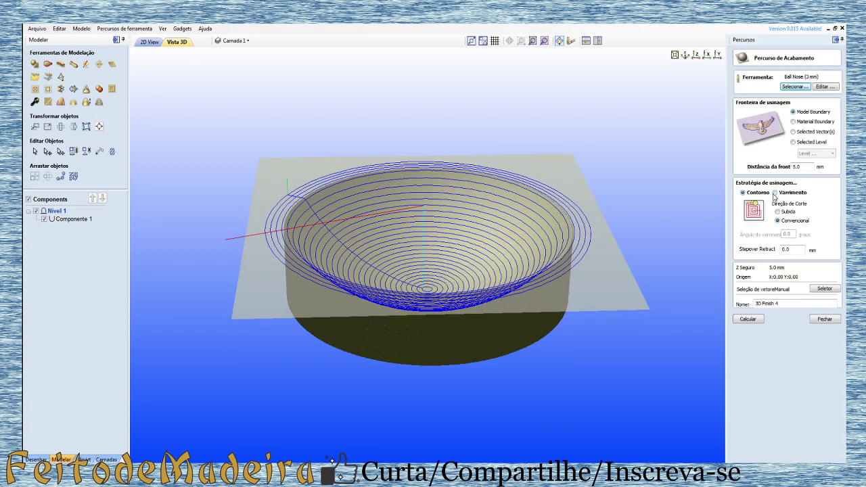
left_click(776, 193)
left_click(748, 320)
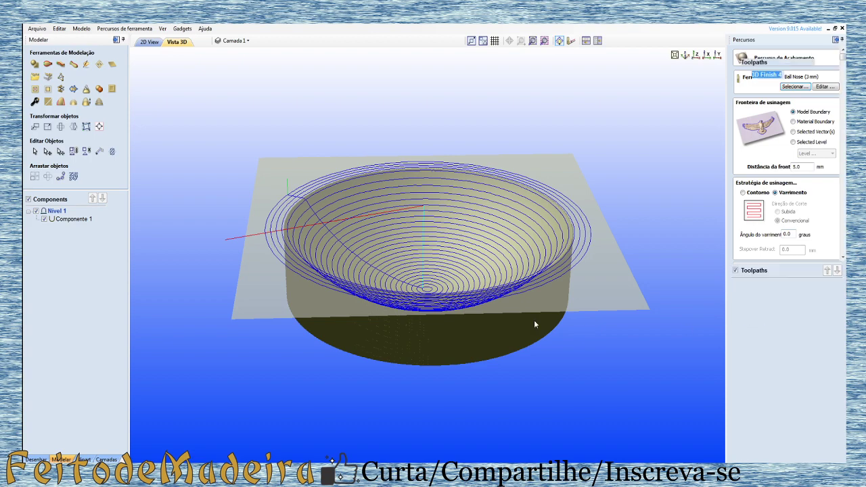
mouse_move(456, 310)
left_mouse_down()
mouse_move(399, 460)
mouse_move(419, 415)
mouse_move(300, 391)
left_mouse_up()
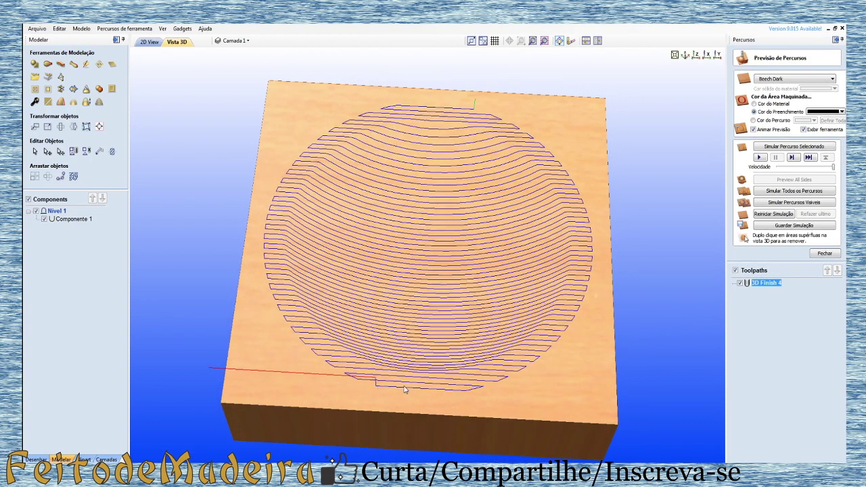
mouse_move(413, 396)
left_mouse_down()
mouse_move(426, 374)
mouse_move(367, 363)
left_mouse_up()
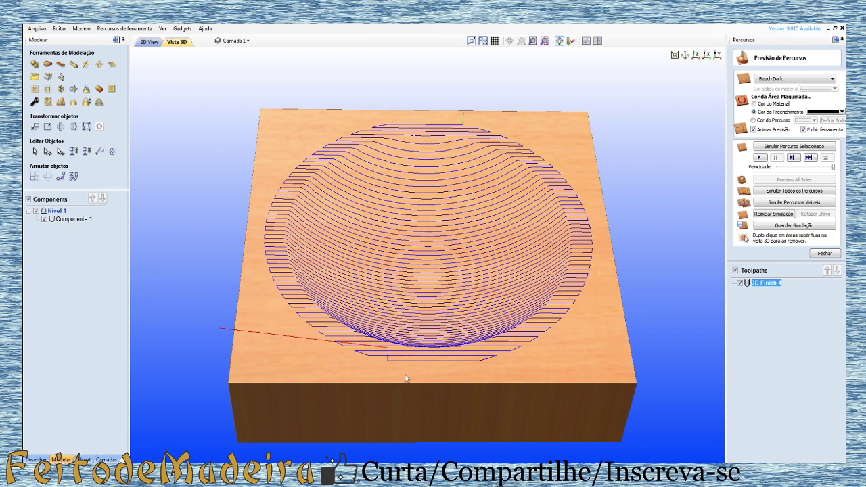
left_click_drag(406, 379, 399, 399)
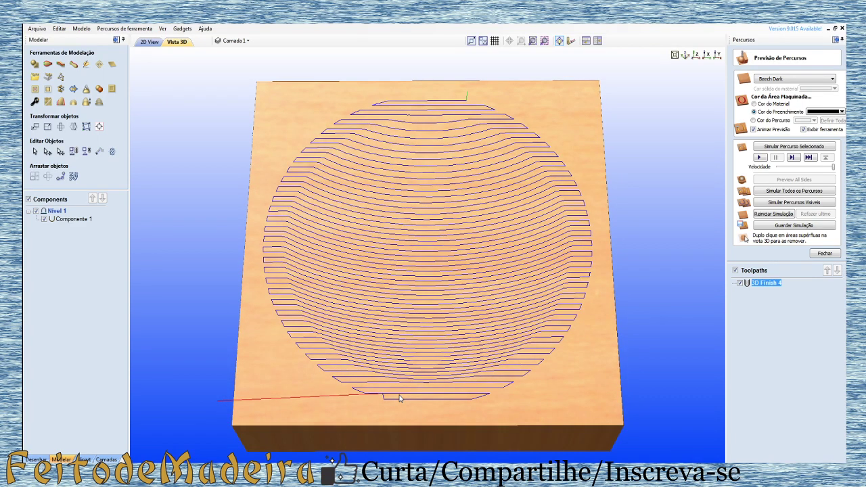
left_click_drag(402, 406, 431, 352)
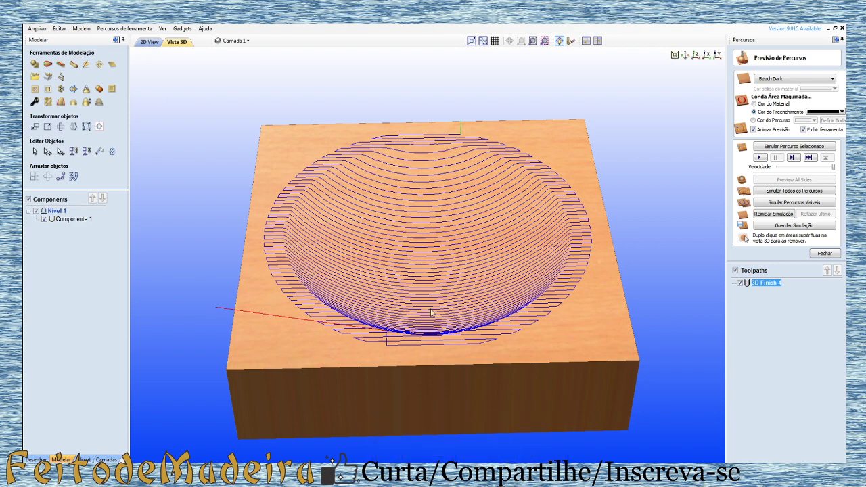
left_click_drag(432, 312, 460, 284)
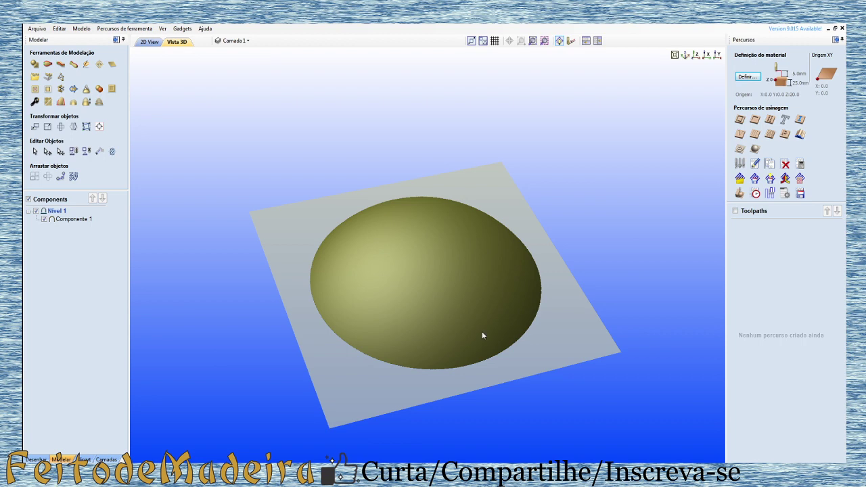
Step: In Material Setup, set the gap above the 20.0 mm dome model to 1.0 mm
mouse_move(546, 261)
left_mouse_down()
mouse_move(489, 319)
mouse_move(514, 287)
left_mouse_up()
left_click(755, 149)
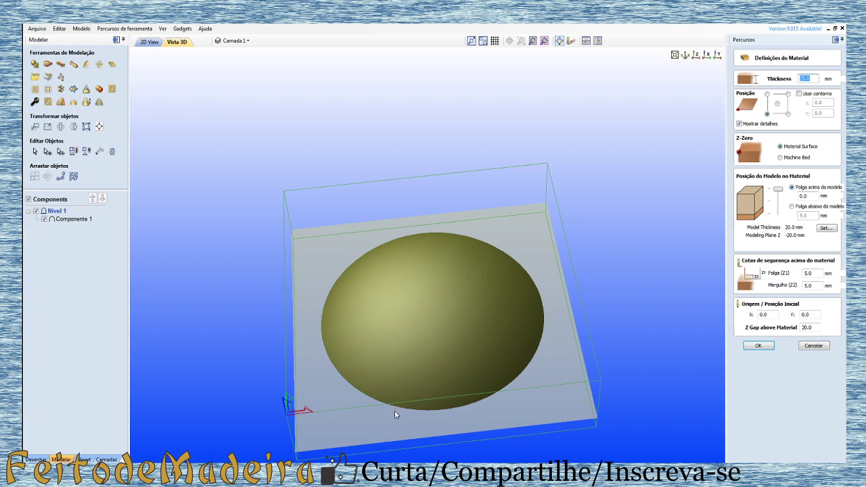
mouse_move(414, 410)
left_mouse_down()
mouse_move(418, 369)
mouse_move(453, 359)
mouse_move(462, 340)
mouse_move(470, 307)
mouse_move(453, 311)
left_mouse_up()
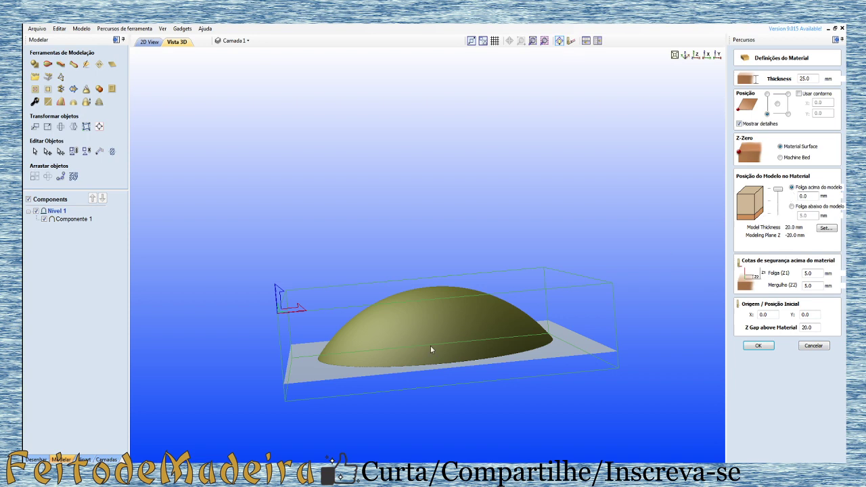
left_click_drag(490, 348, 474, 332)
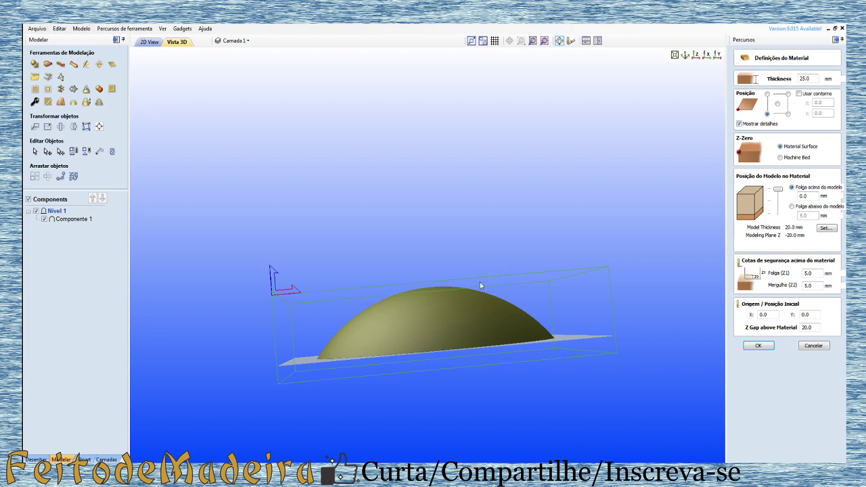
left_click_drag(424, 315, 426, 347)
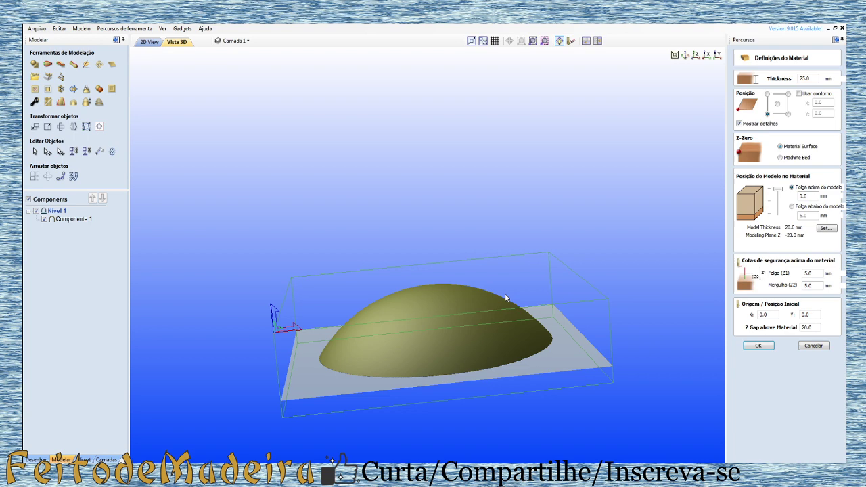
left_click_drag(460, 334, 446, 307)
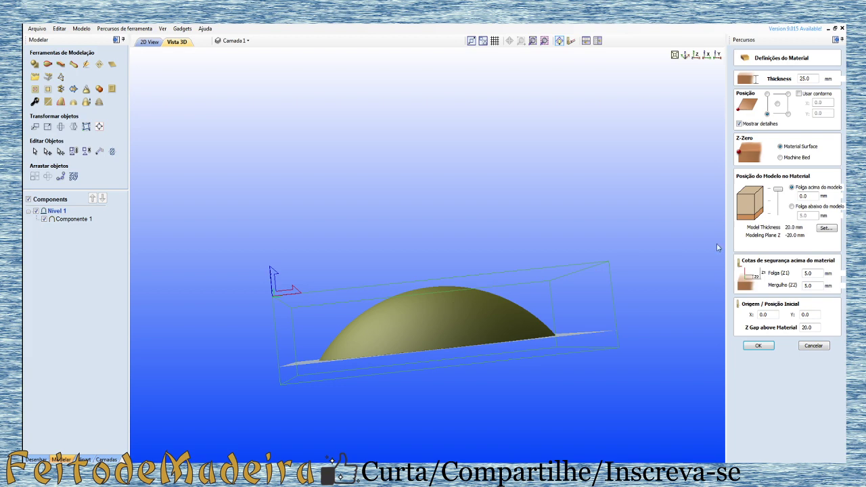
double_click(805, 195)
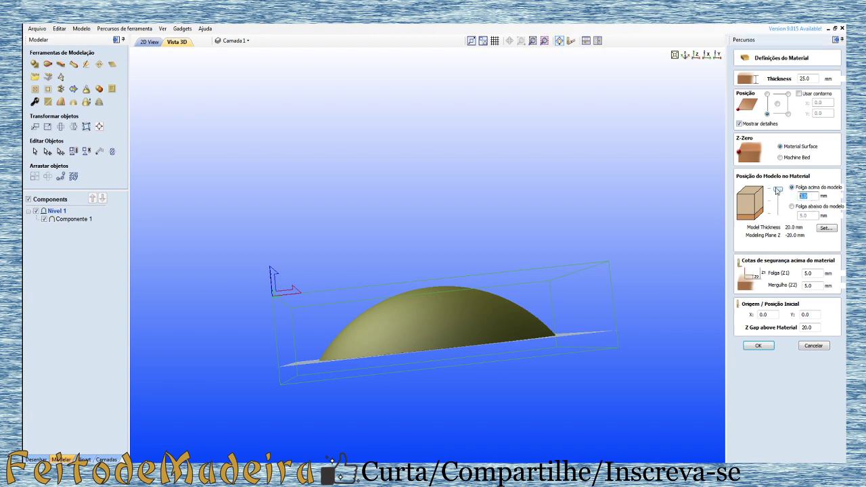
type("1")
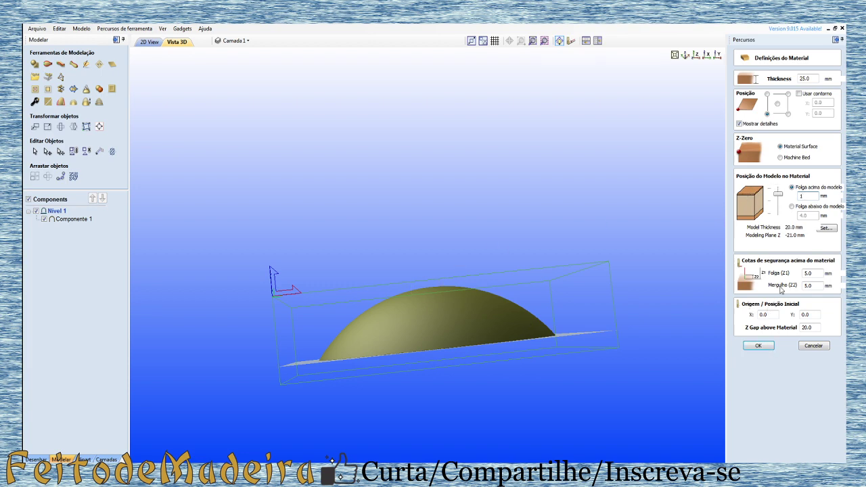
left_click(767, 346)
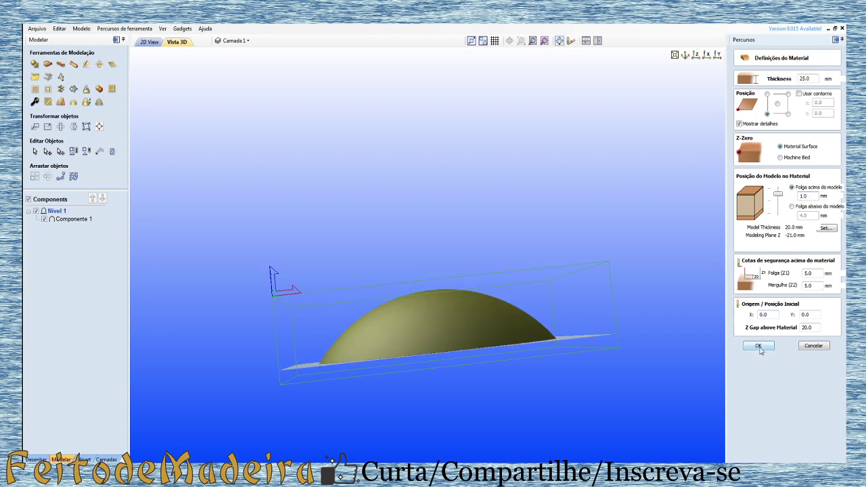
Step: Calculate the 2 mm ball-nose raster toolpath 3D Finish 1 and orbit its wood-block preview
left_click(758, 347)
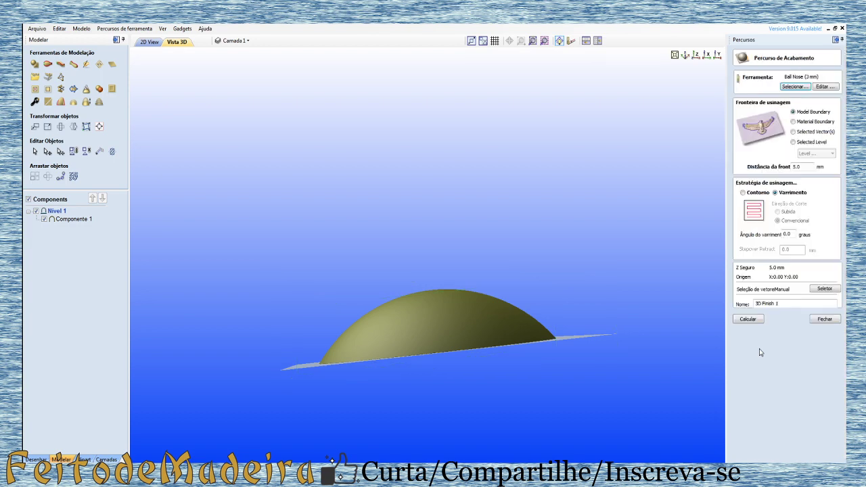
mouse_move(442, 336)
left_mouse_down()
mouse_move(438, 406)
mouse_move(434, 315)
left_mouse_up()
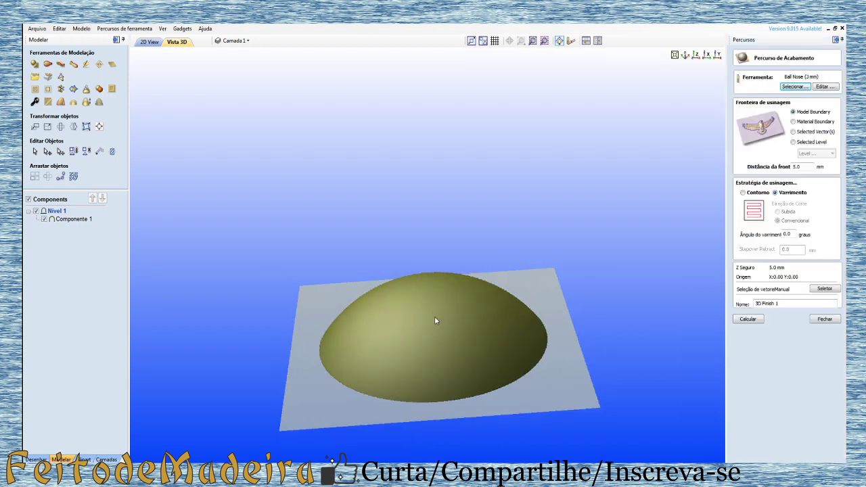
left_click(750, 321)
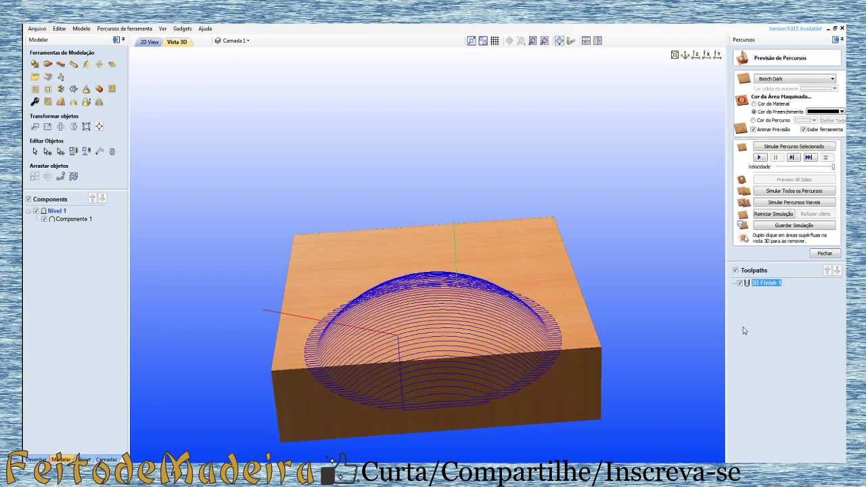
left_click_drag(444, 394, 428, 379)
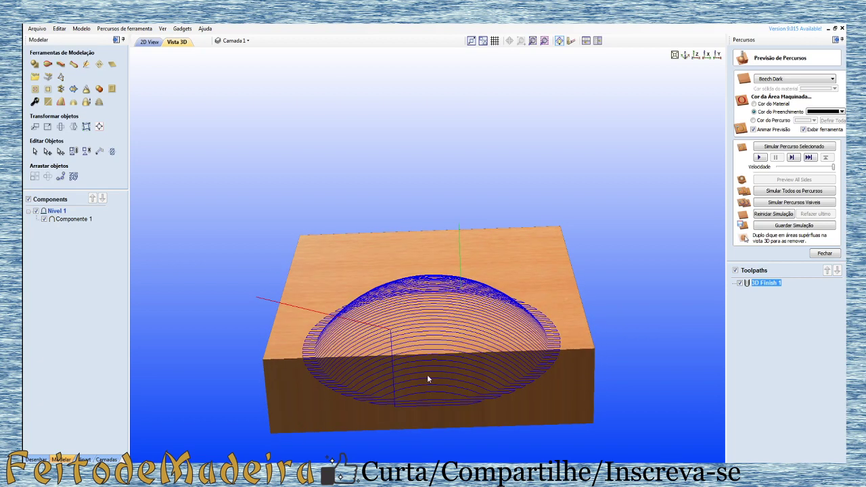
left_click_drag(327, 391, 335, 374)
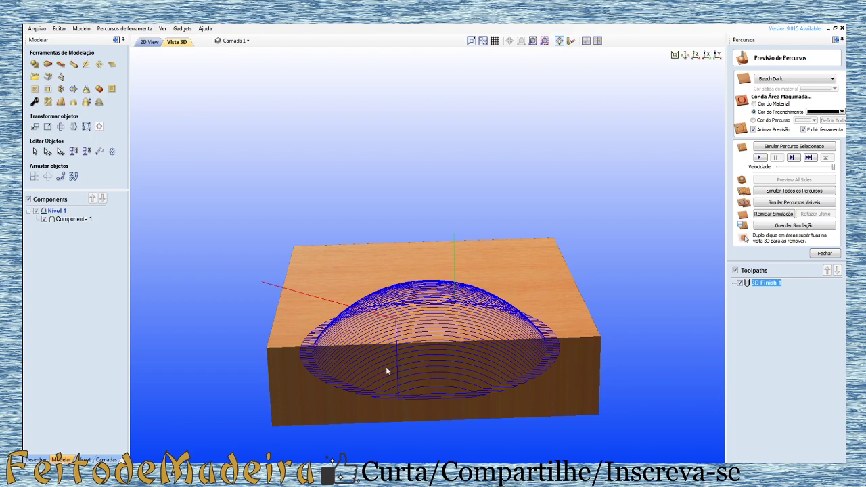
mouse_move(570, 138)
left_mouse_down()
mouse_move(480, 329)
mouse_move(327, 381)
mouse_move(353, 402)
mouse_move(325, 395)
mouse_move(297, 408)
mouse_move(266, 309)
left_mouse_up()
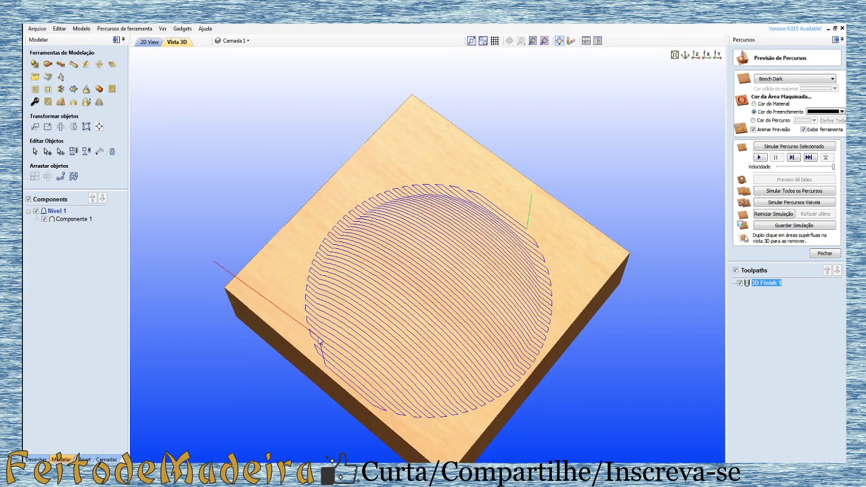
mouse_move(330, 389)
left_mouse_down()
mouse_move(381, 350)
mouse_move(413, 265)
mouse_move(343, 313)
left_mouse_up()
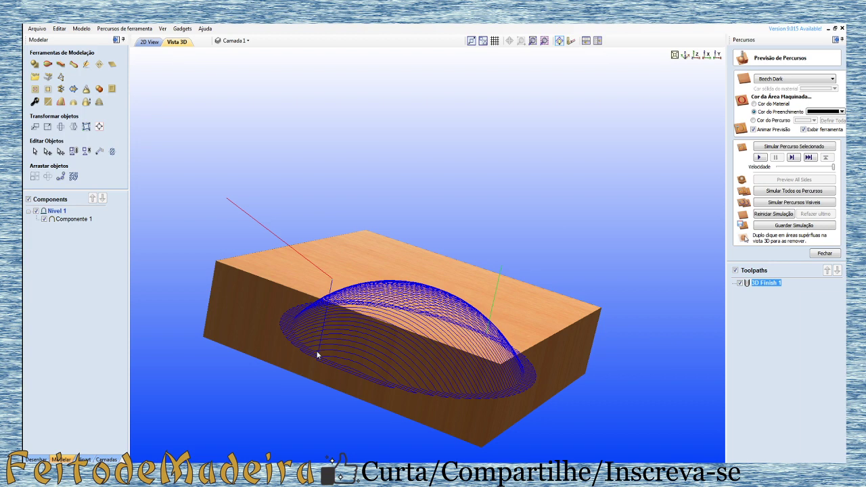
mouse_move(343, 339)
left_mouse_down()
mouse_move(386, 384)
mouse_move(395, 299)
left_mouse_up()
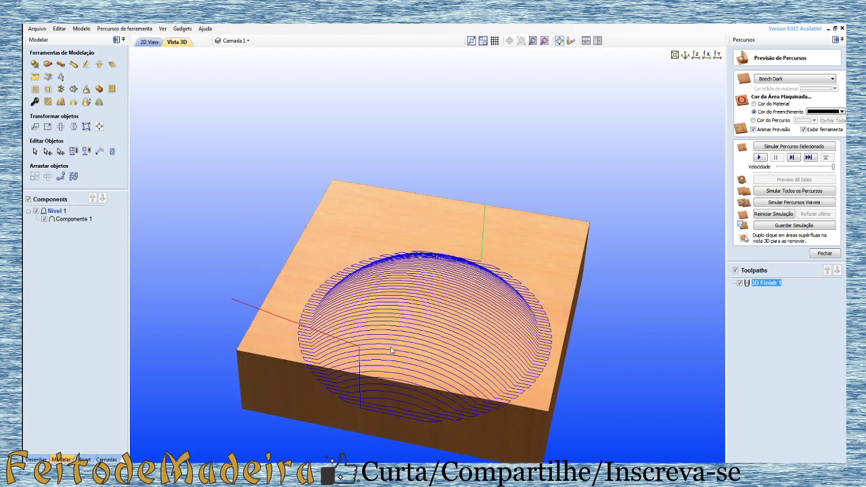
Step: Change 3D Finish 1 to Contorno offset passes, recalculate, and inspect the rings around the dome
double_click(766, 283)
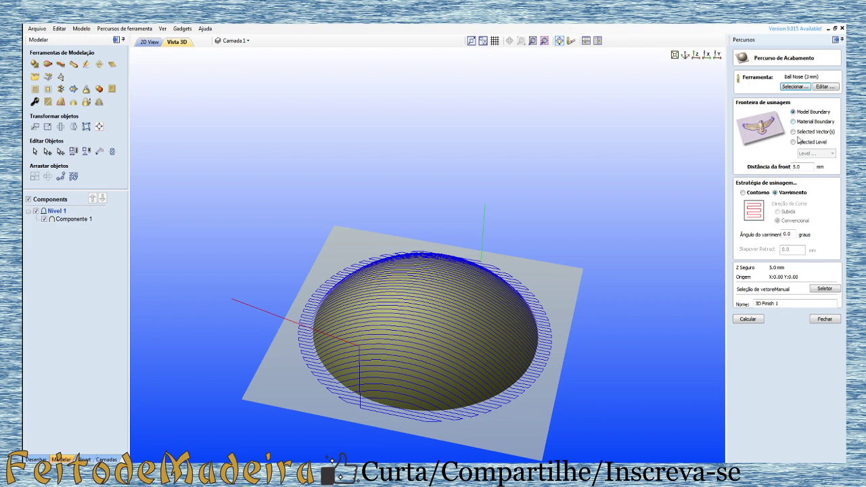
left_click(753, 198)
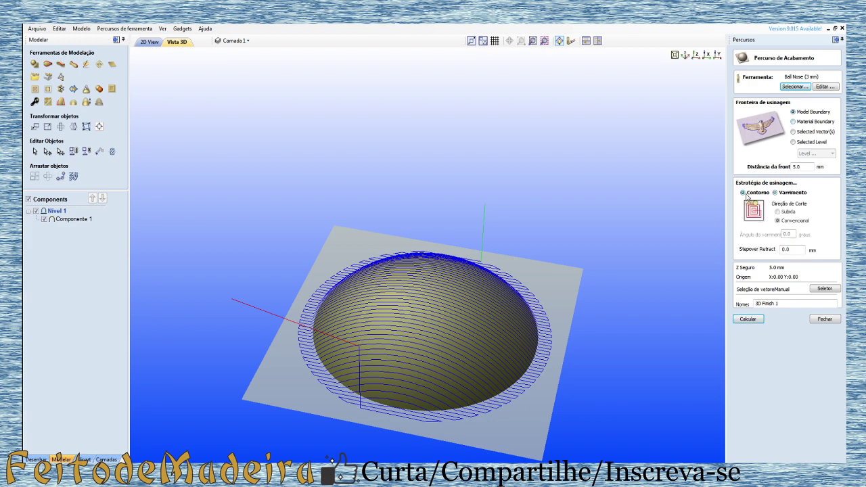
left_click(747, 319)
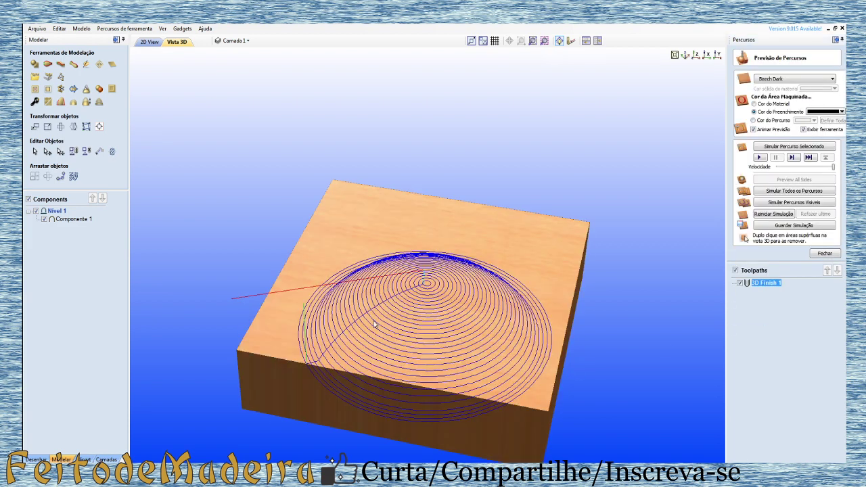
left_click_drag(385, 336, 426, 294)
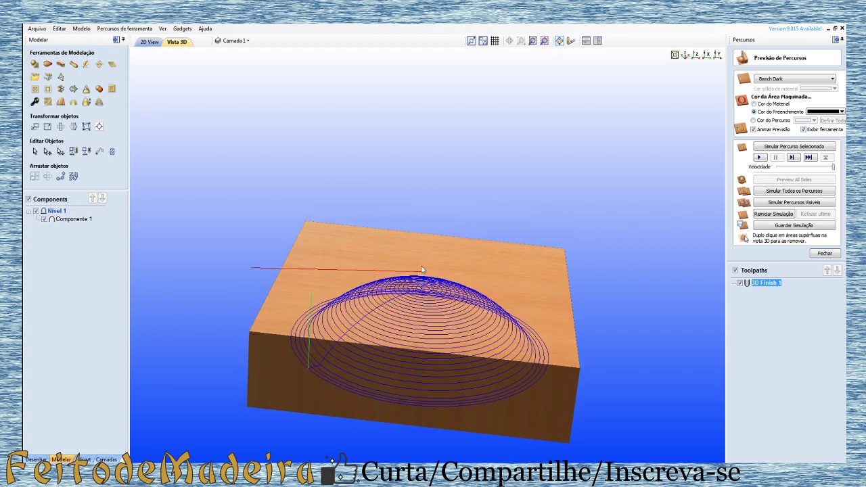
left_click_drag(433, 308, 425, 287)
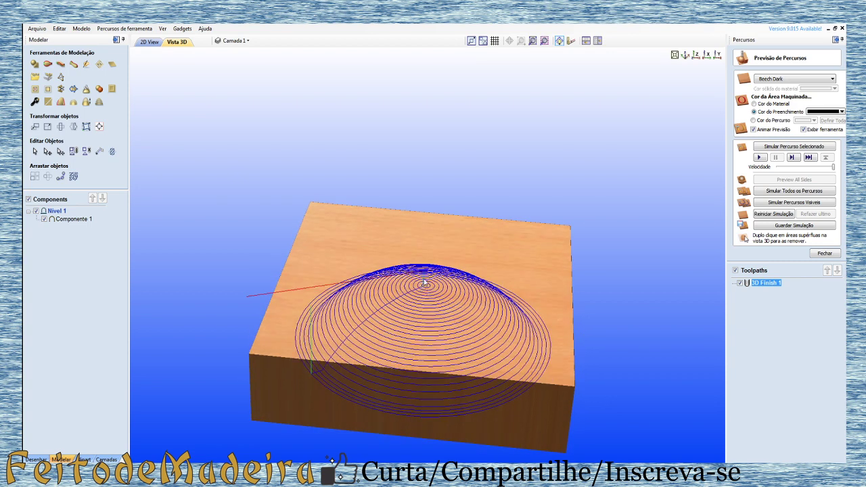
mouse_move(433, 278)
left_mouse_down()
mouse_move(488, 276)
mouse_move(415, 279)
left_mouse_up()
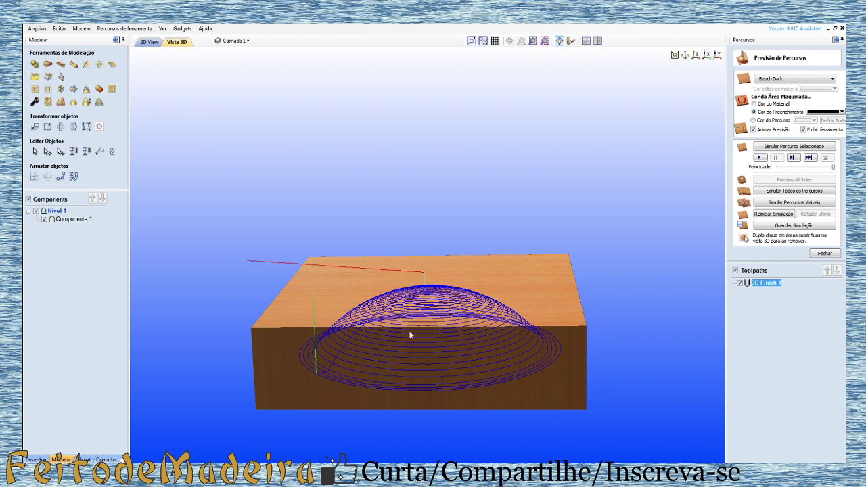
mouse_move(513, 369)
left_mouse_down()
mouse_move(447, 348)
mouse_move(440, 389)
left_mouse_up()
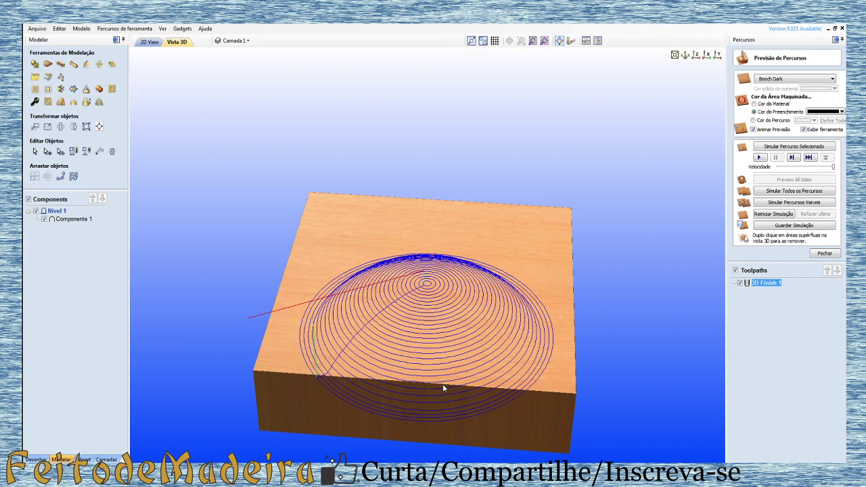
Step: Orbit the preview to inspect 3D Finish 4's raster passes inside the bowl-shaped hollow
left_click_drag(519, 367, 521, 325)
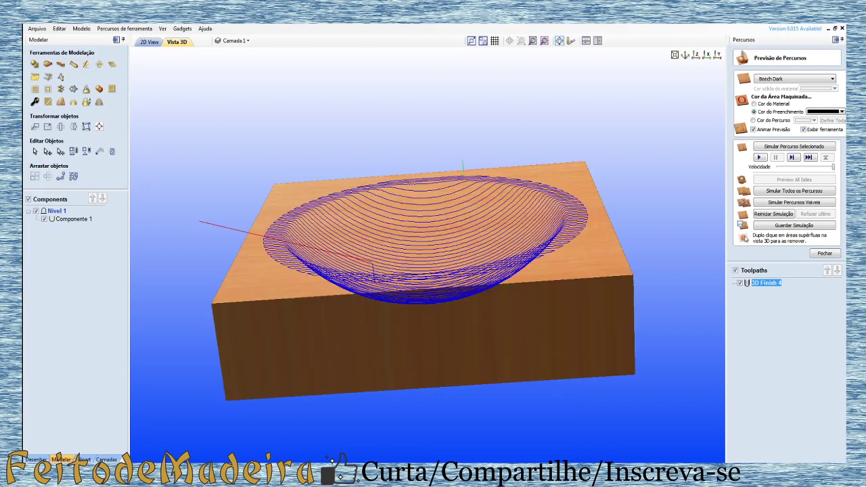
mouse_move(413, 331)
left_mouse_down()
mouse_move(415, 379)
mouse_move(405, 366)
left_mouse_up()
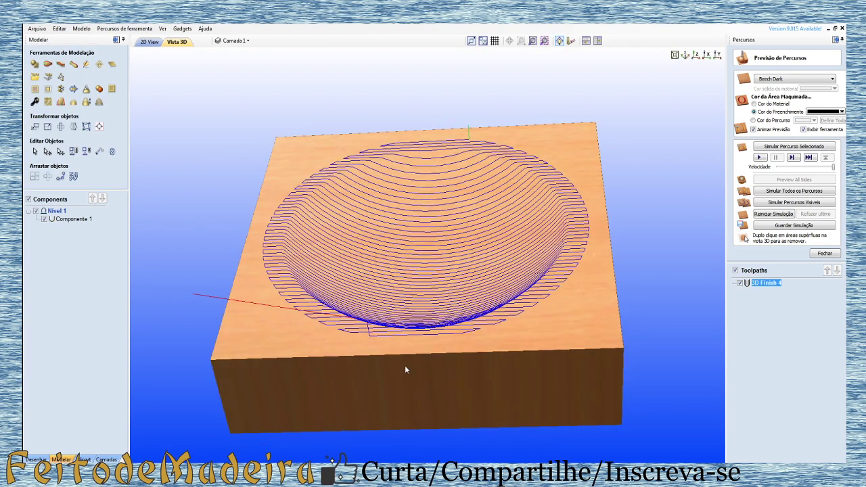
mouse_move(507, 274)
left_mouse_down()
mouse_move(369, 371)
mouse_move(394, 324)
mouse_move(411, 321)
mouse_move(426, 331)
mouse_move(424, 350)
left_mouse_up()
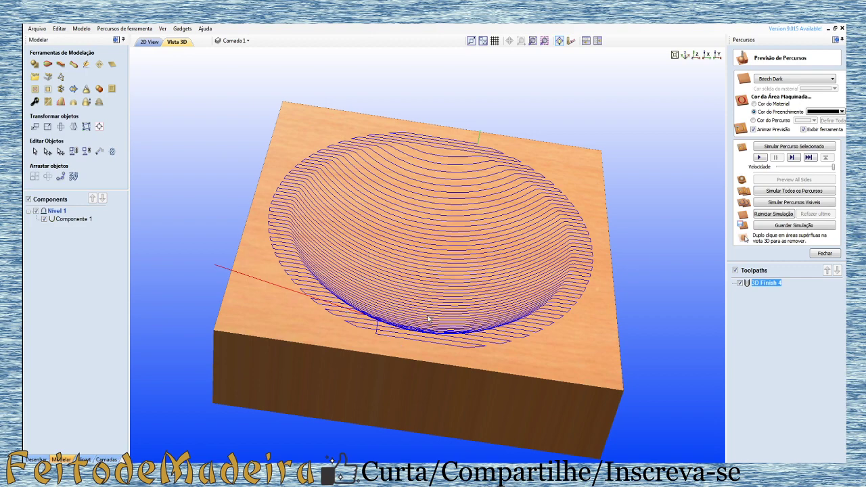
mouse_move(430, 320)
left_mouse_down()
mouse_move(458, 244)
mouse_move(451, 239)
mouse_move(426, 301)
left_mouse_up()
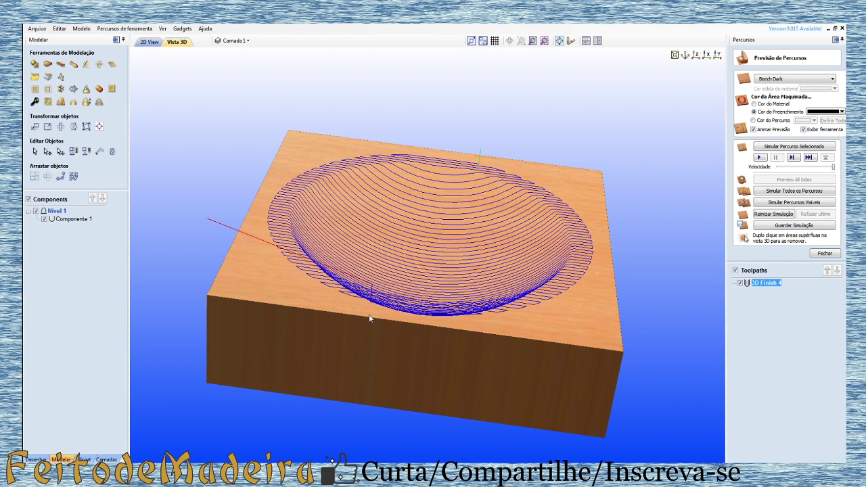
left_click_drag(368, 318, 372, 356)
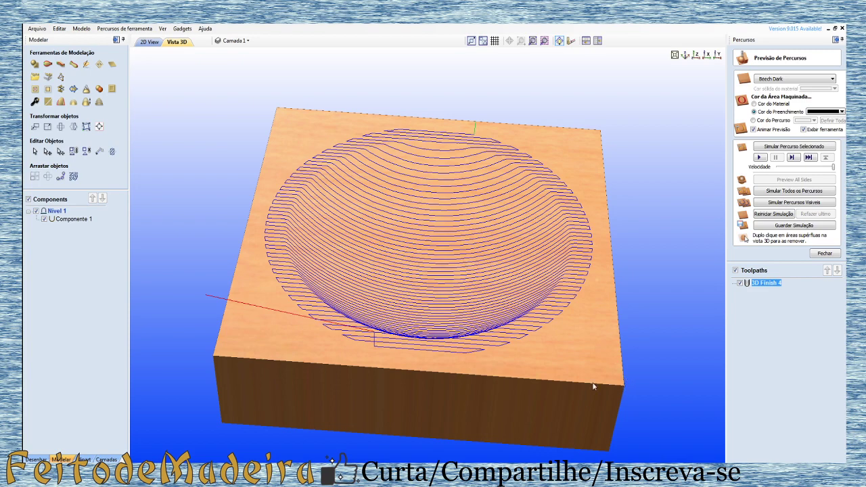
left_click_drag(444, 358, 468, 315)
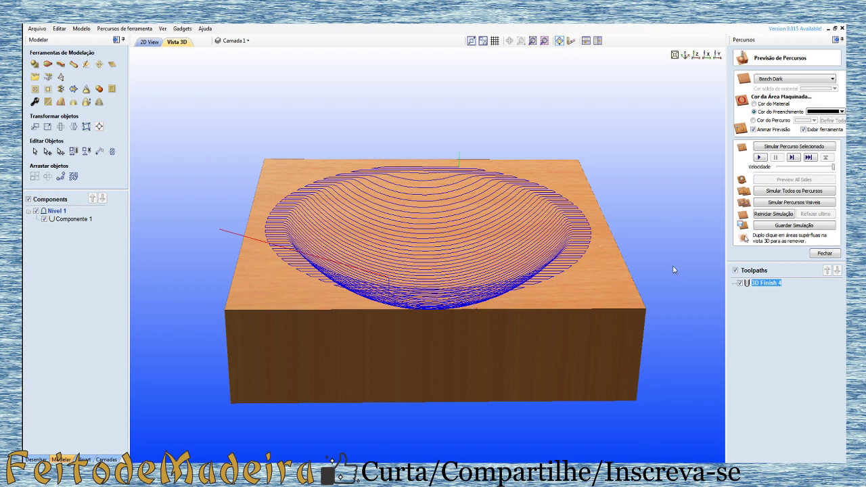
left_click_drag(475, 288, 633, 317)
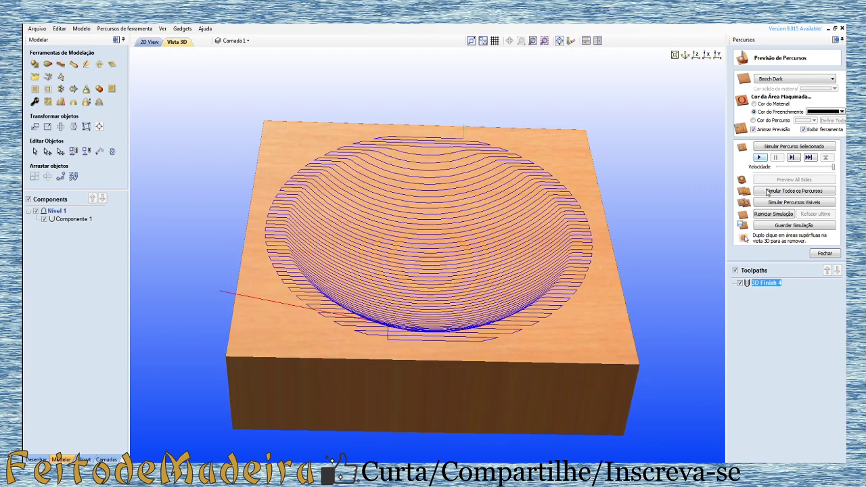
Step: Calculate a Nível Z roughing toolpath with Varrimento X and simulate it with 3D Finish 4 hidden
left_click(824, 253)
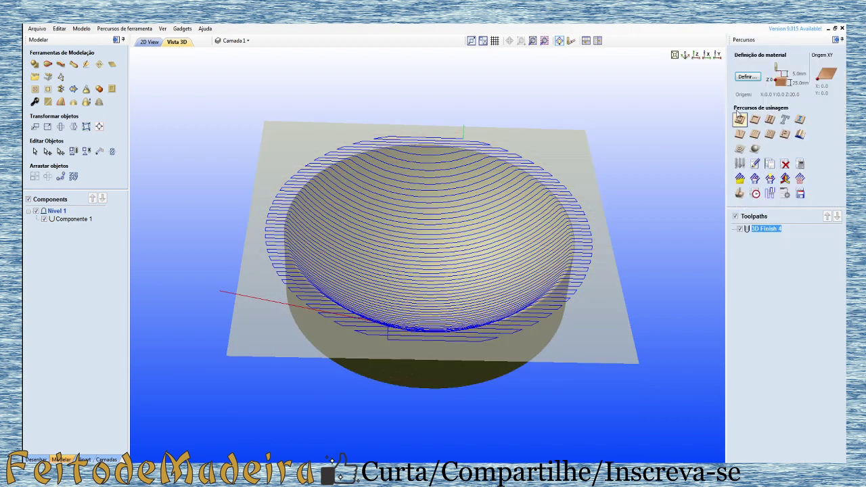
left_click(739, 149)
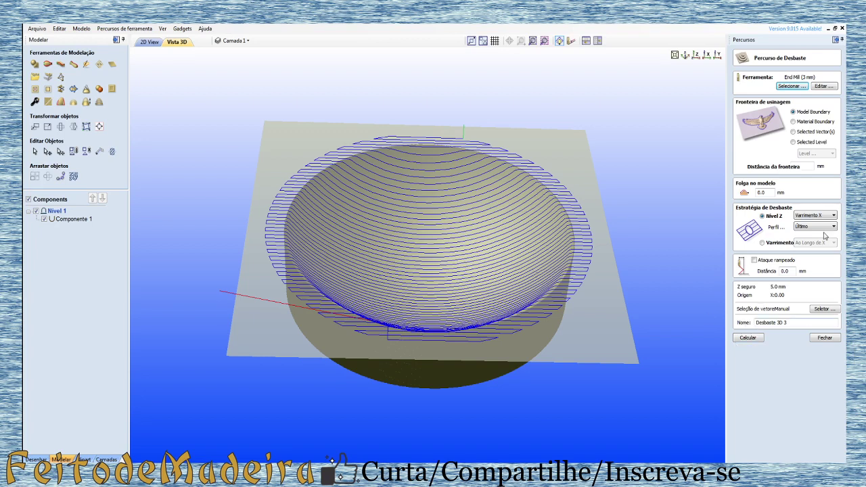
left_click(832, 215)
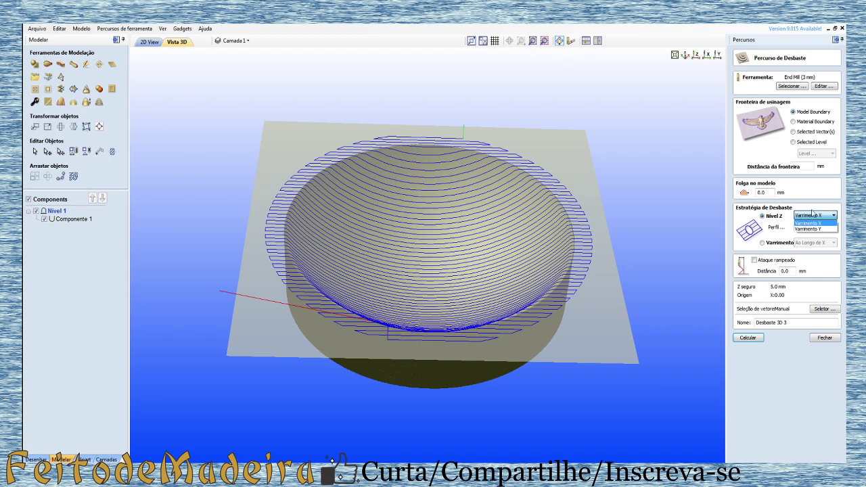
left_click(810, 214)
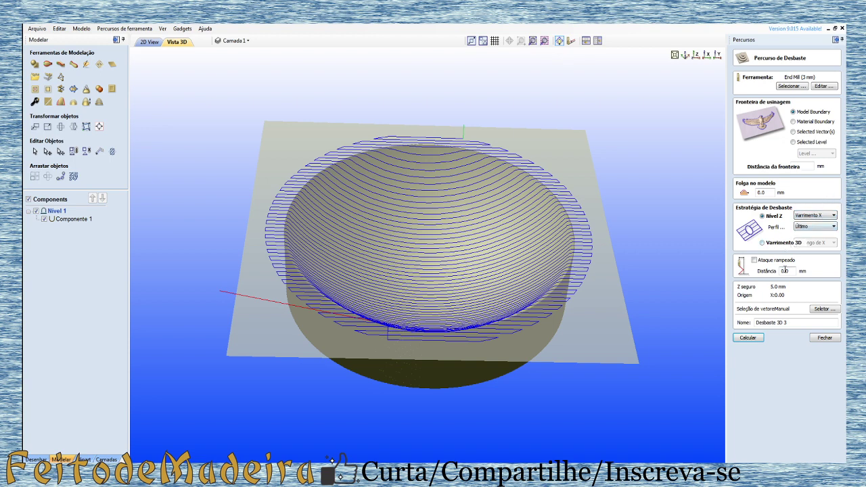
left_click(748, 337)
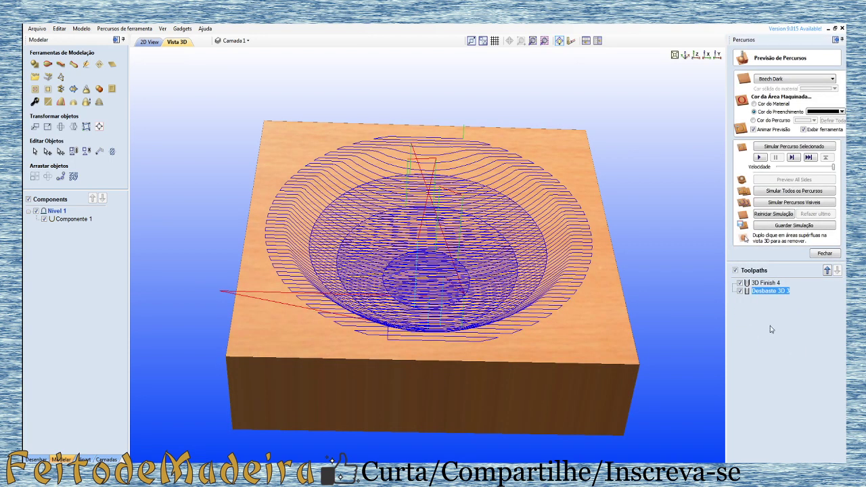
left_click(740, 282)
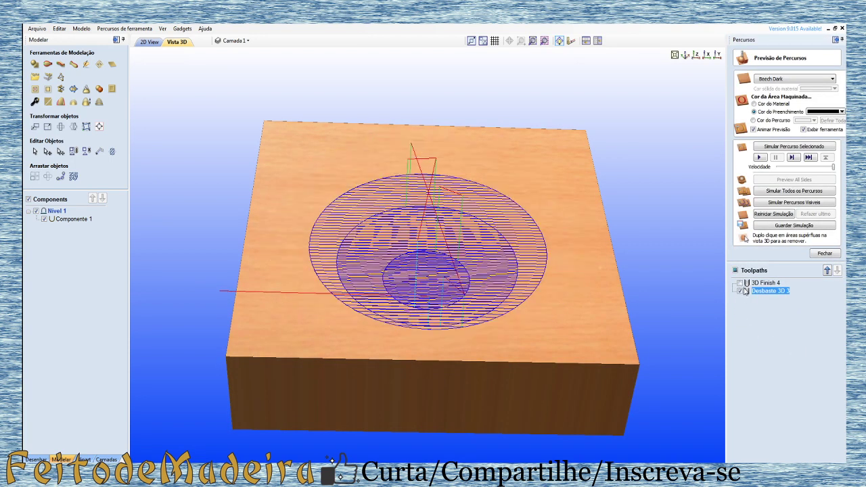
left_click(758, 158)
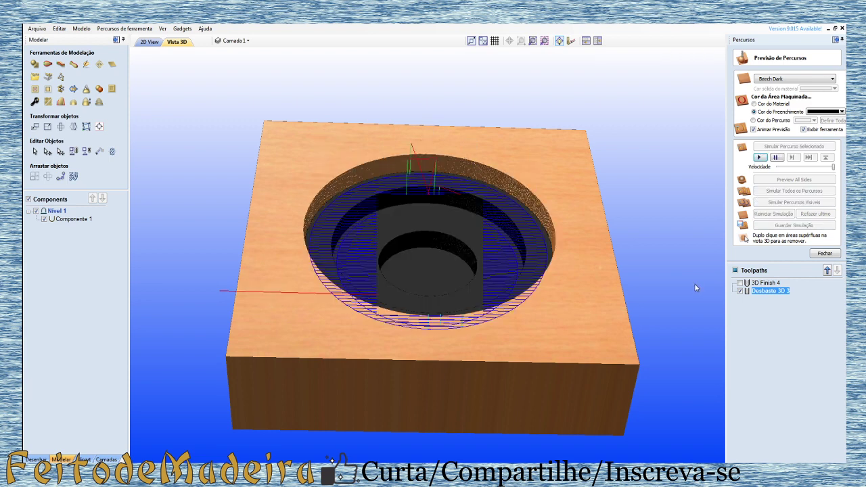
Step: Recalculate Desbaste 3D 3, hide its toolpath lines, and orbit to inspect the three-step pocket
double_click(763, 291)
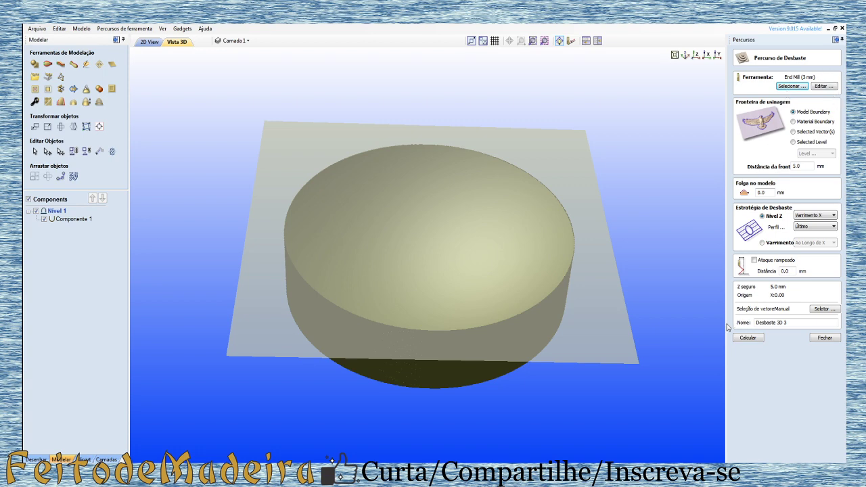
left_click(746, 338)
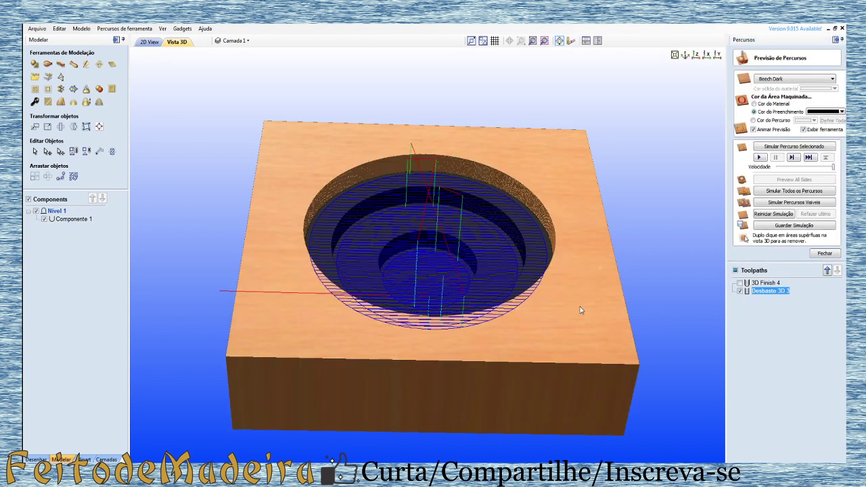
left_click_drag(510, 372, 429, 246)
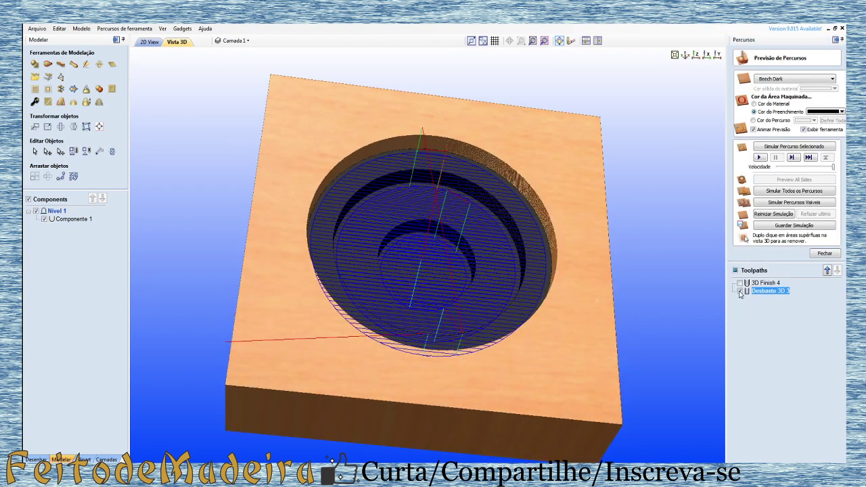
left_click(488, 252)
mouse_move(561, 222)
left_mouse_down()
mouse_move(540, 189)
mouse_move(459, 153)
mouse_move(409, 163)
left_mouse_up()
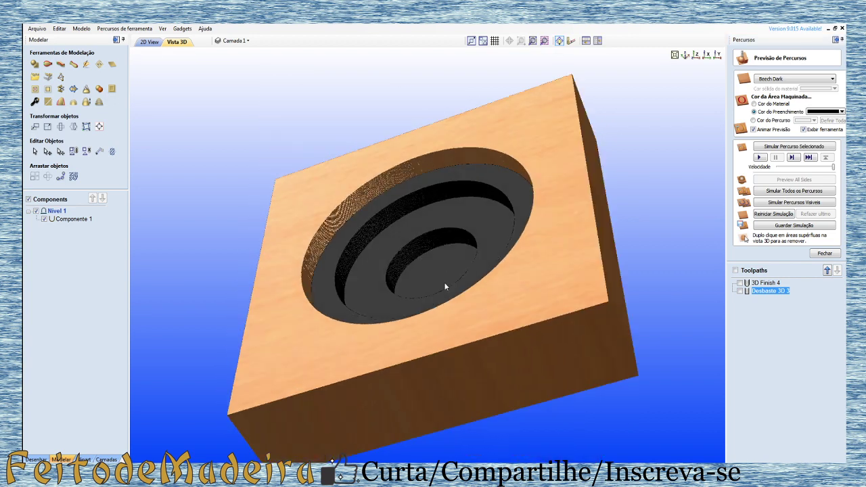
mouse_move(444, 282)
left_mouse_down()
mouse_move(516, 343)
mouse_move(528, 363)
mouse_move(430, 225)
left_mouse_up()
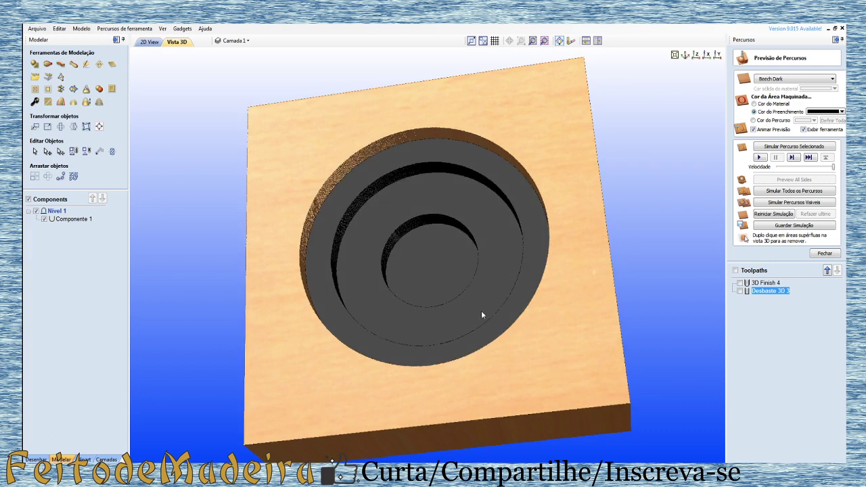
mouse_move(482, 314)
left_mouse_down()
mouse_move(359, 293)
mouse_move(396, 271)
mouse_move(403, 305)
mouse_move(381, 327)
left_mouse_up()
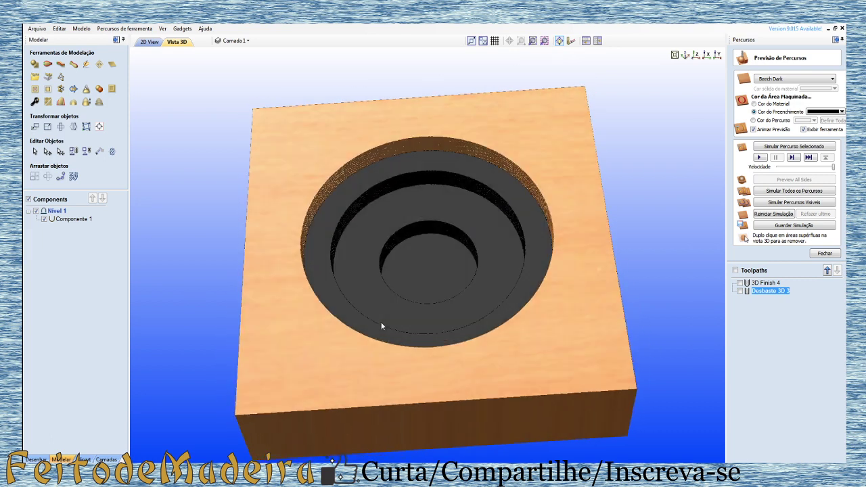
mouse_move(453, 373)
left_mouse_down()
mouse_move(350, 381)
mouse_move(368, 355)
left_mouse_up()
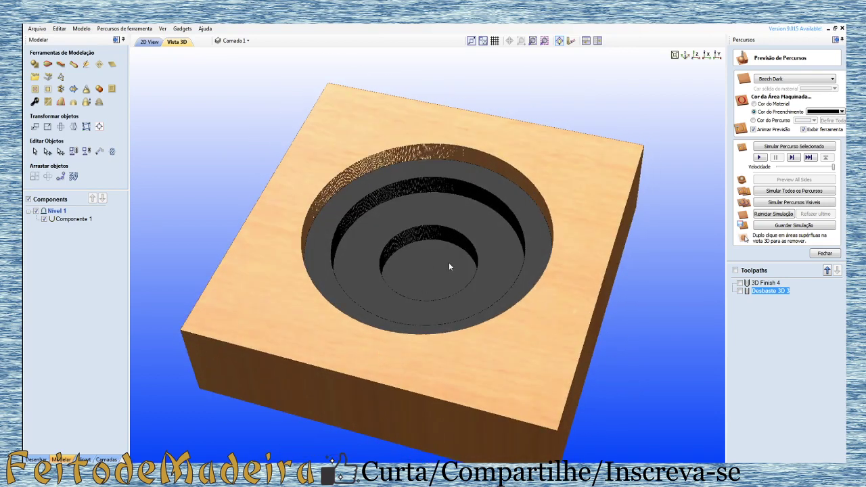
Step: Switch 3D Finish 4 to the Contorno offset strategy and recalculate it
double_click(775, 283)
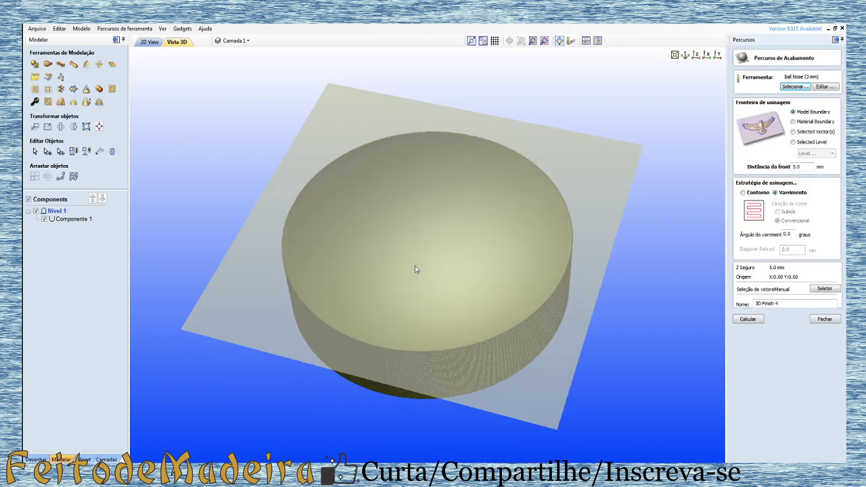
left_click(742, 192)
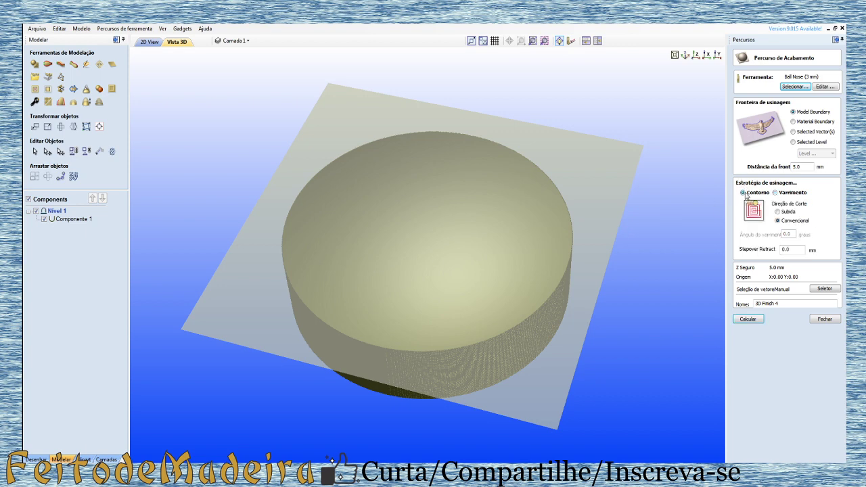
left_click(749, 318)
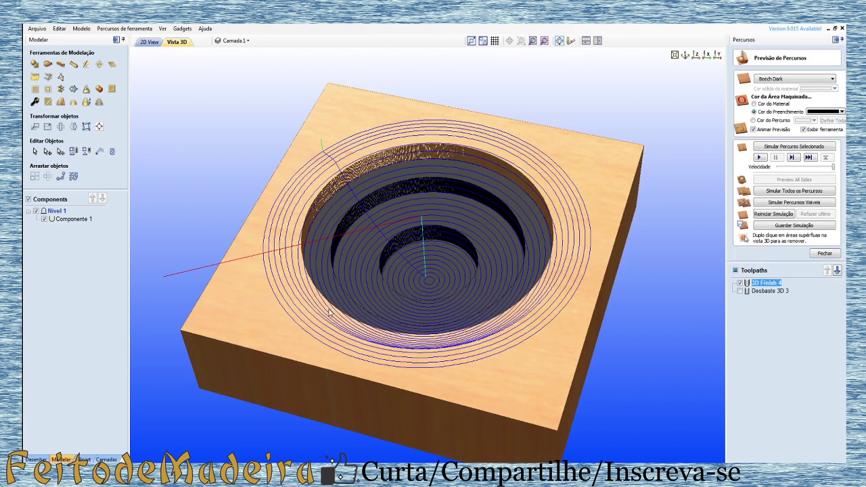
Step: Simulate the offset-contour finish, orbiting the block to inspect the smooth bowl
mouse_move(382, 340)
left_mouse_down()
mouse_move(442, 277)
mouse_move(419, 284)
left_mouse_up()
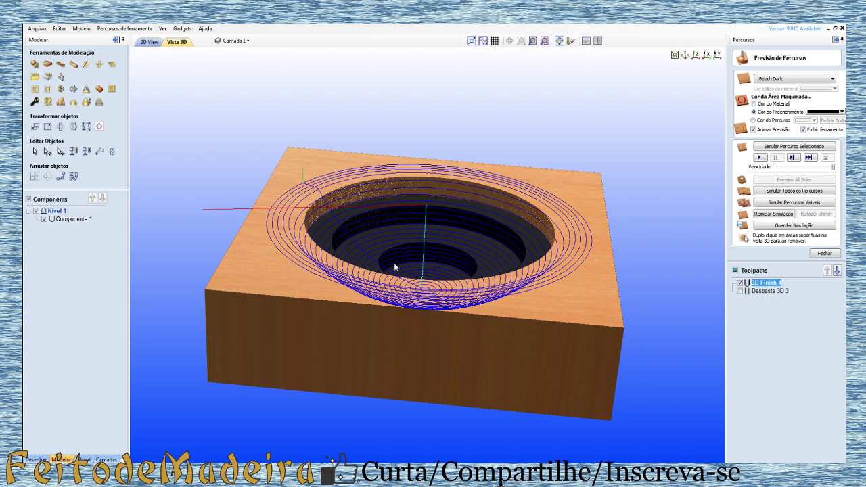
left_click_drag(392, 259, 409, 380)
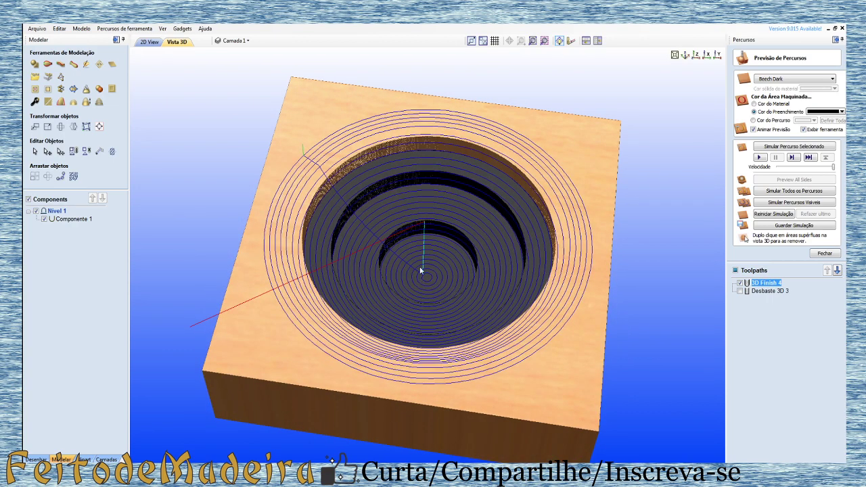
mouse_move(521, 284)
left_mouse_down()
mouse_move(514, 211)
mouse_move(429, 259)
left_mouse_up()
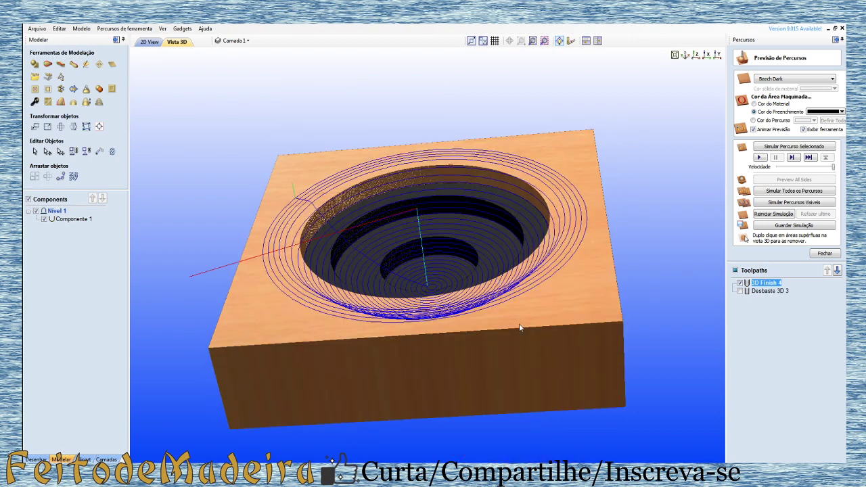
left_click_drag(519, 329, 554, 384)
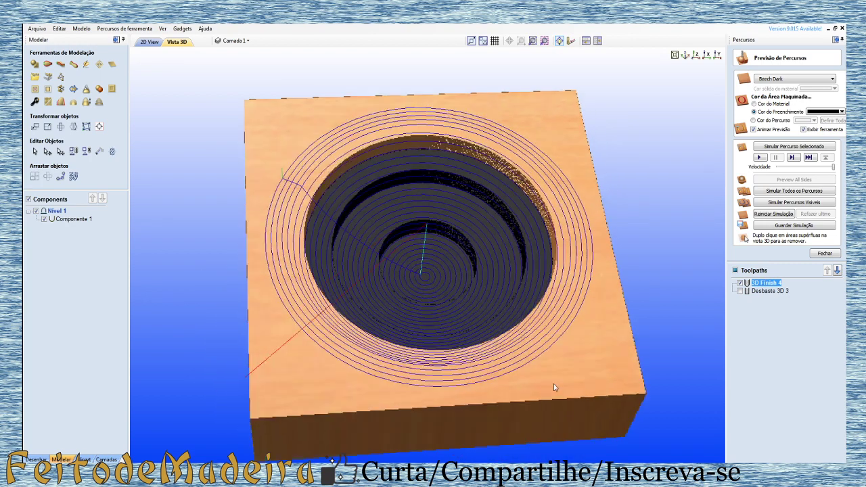
left_click(757, 157)
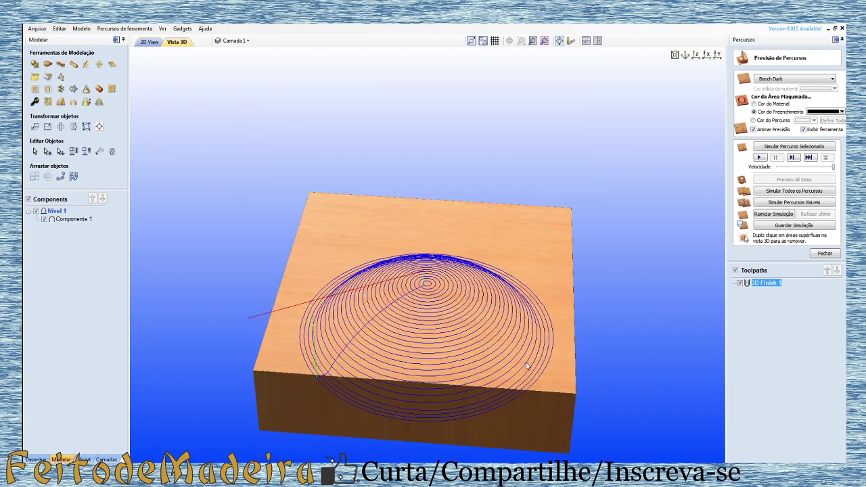
mouse_move(527, 366)
left_mouse_down()
mouse_move(502, 327)
mouse_move(611, 301)
left_mouse_up()
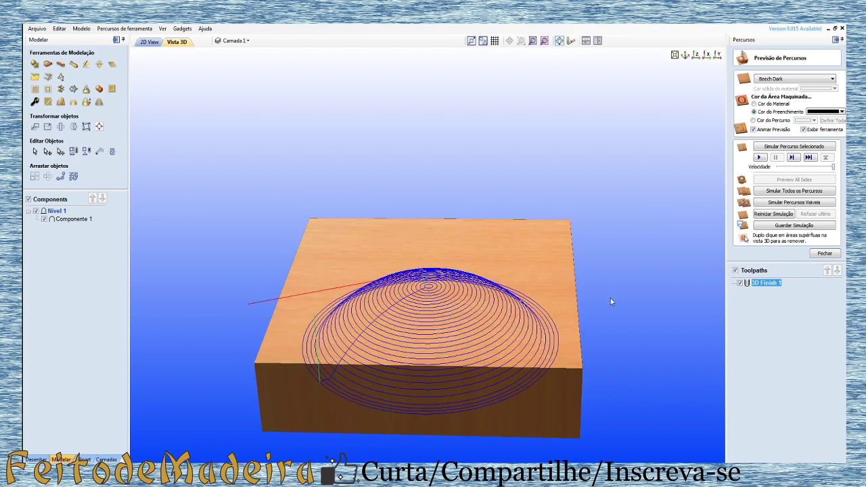
left_click_drag(495, 368, 613, 307)
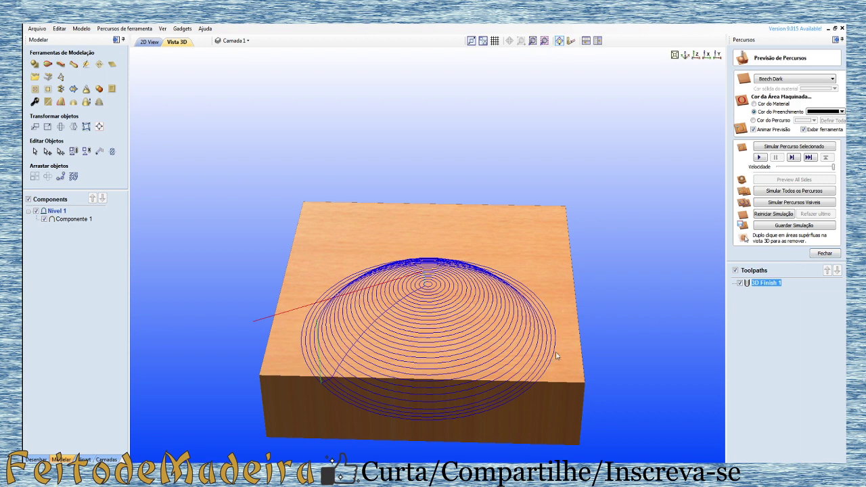
left_click_drag(489, 346, 462, 369)
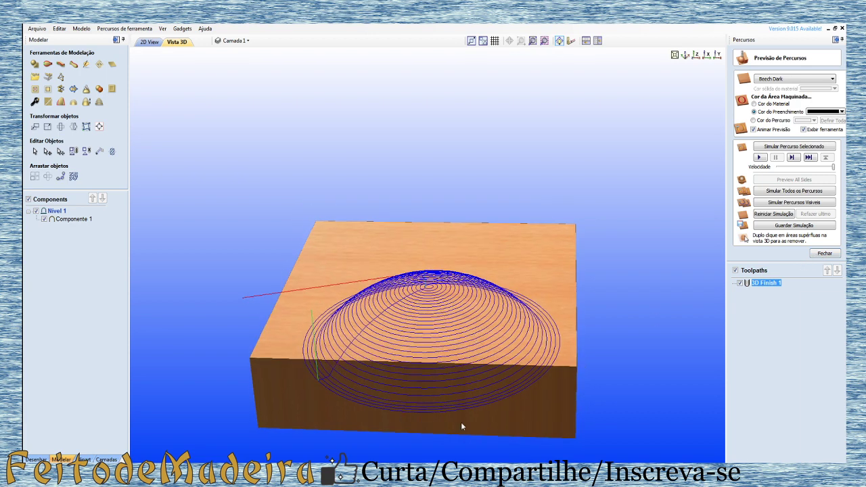
mouse_move(473, 408)
left_mouse_down()
mouse_move(431, 436)
mouse_move(345, 400)
left_mouse_up()
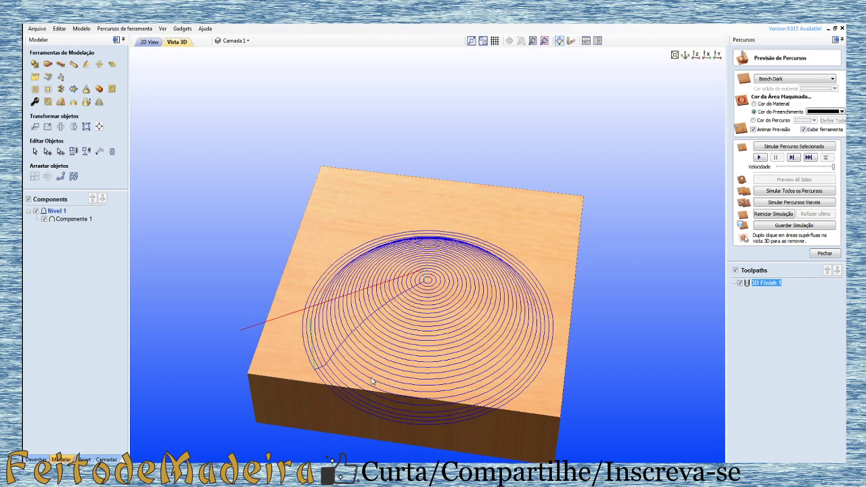
mouse_move(362, 389)
left_mouse_down()
mouse_move(379, 406)
mouse_move(382, 399)
left_mouse_up()
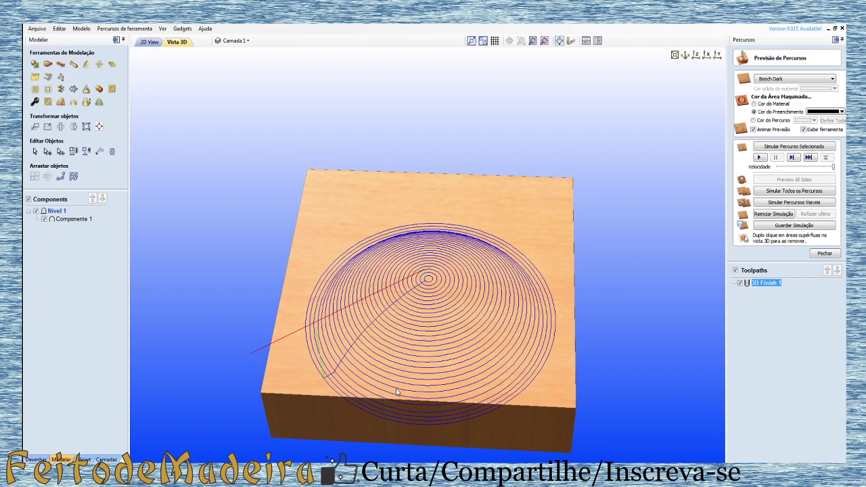
Step: Calculate the Desbaste 3D 1 roughing toolpath and simulate its stepped pocket around the dome
left_click(825, 253)
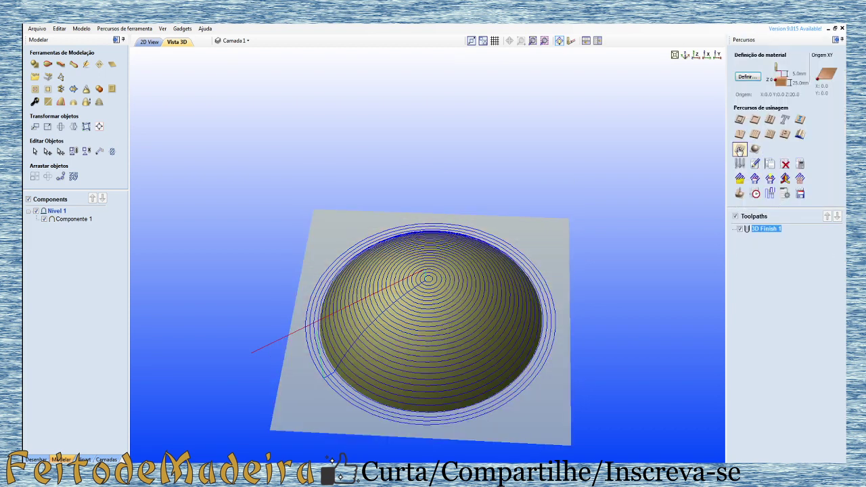
left_click(739, 150)
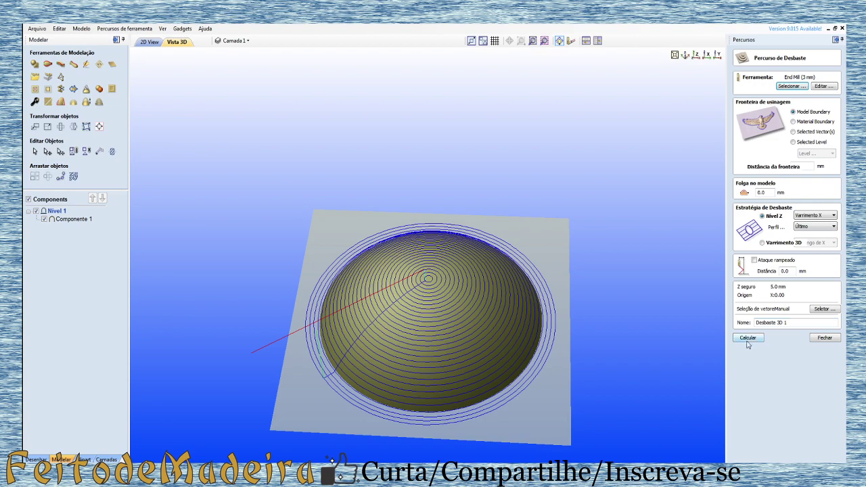
left_click(747, 340)
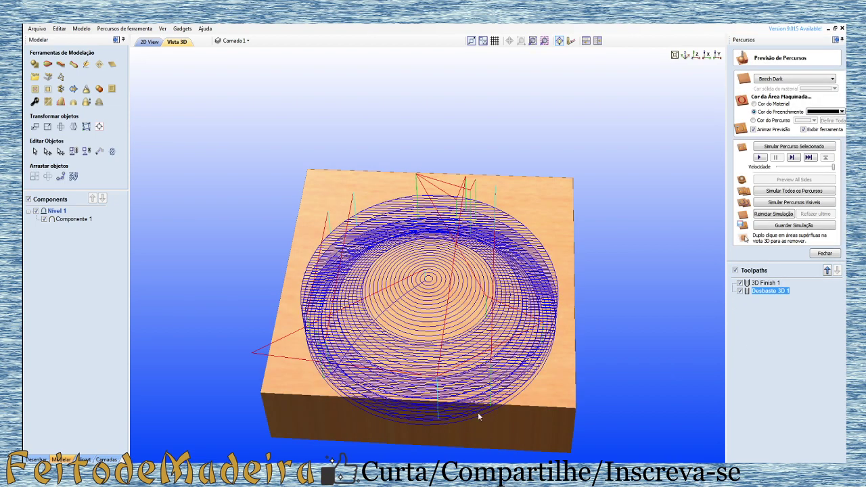
left_click(759, 157)
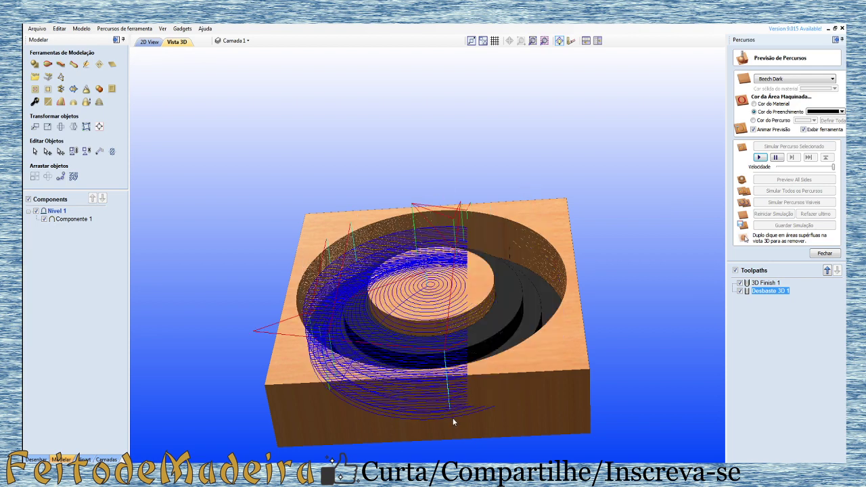
left_click_drag(441, 401, 389, 447)
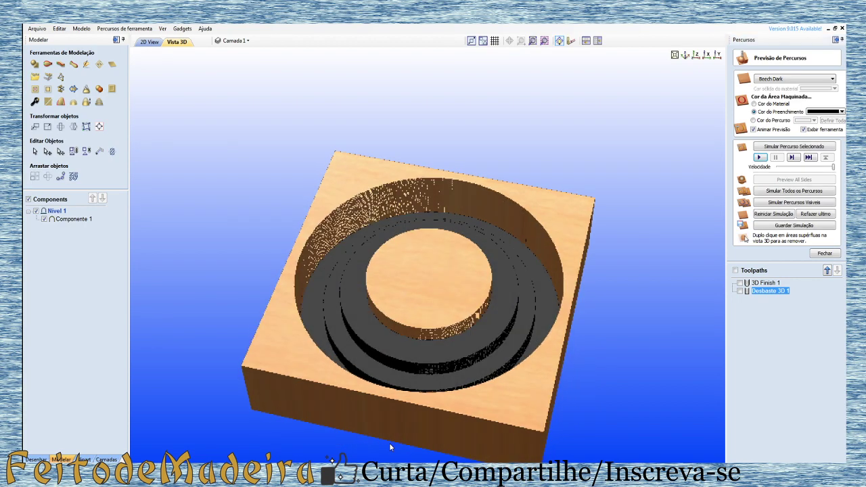
mouse_move(554, 276)
left_mouse_down()
mouse_move(509, 255)
mouse_move(375, 343)
mouse_move(352, 396)
mouse_move(572, 344)
left_mouse_up()
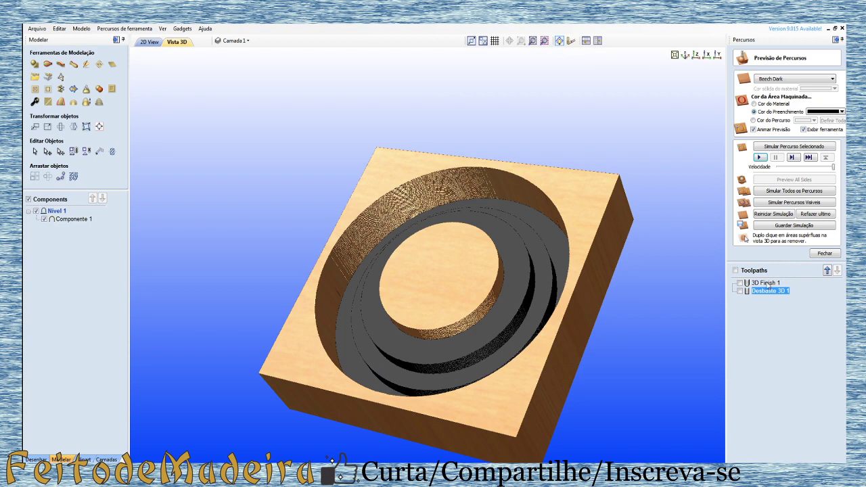
Step: Change 3D Finish 1 to the Varrimento raster strategy and recalculate it
double_click(766, 283)
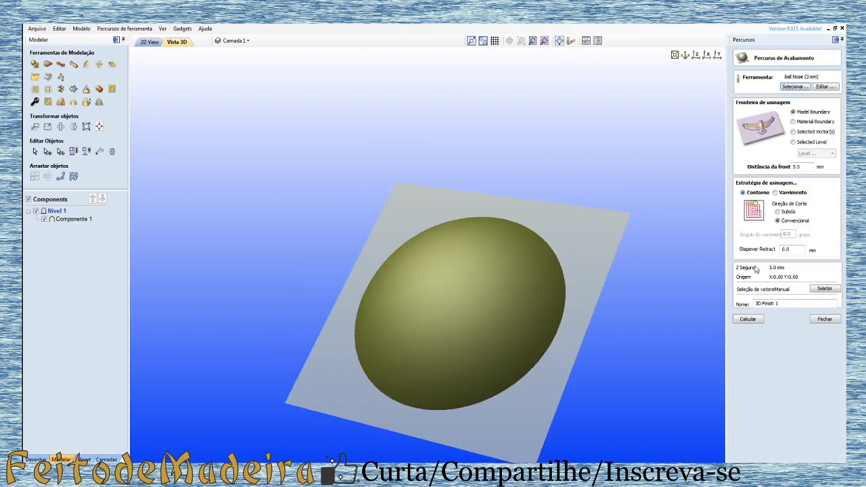
left_click(775, 193)
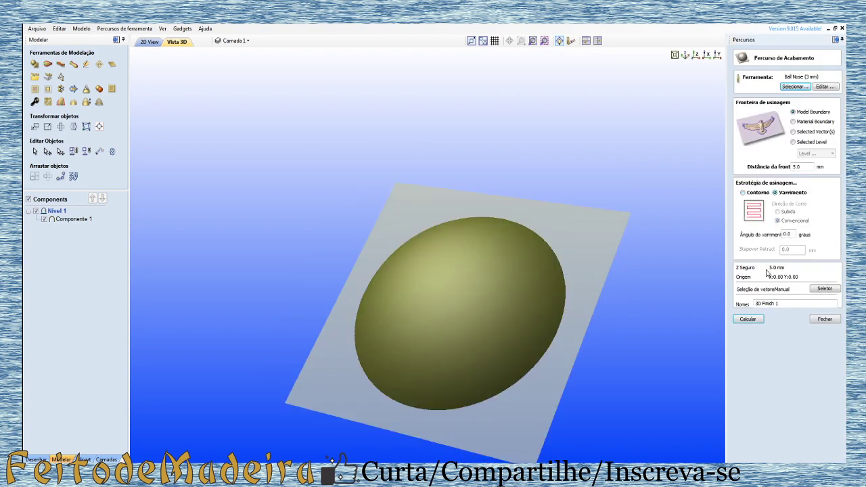
left_click(754, 322)
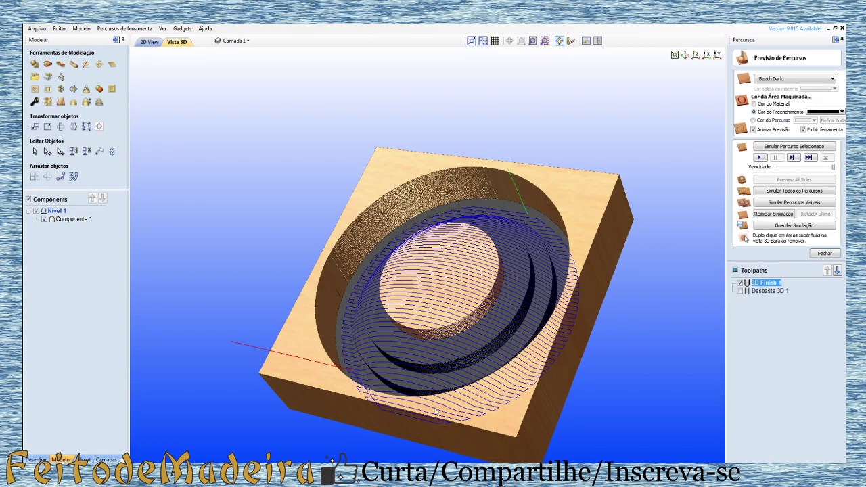
Step: Simulate the raster finish carving the dome, viewed from an isometric angle
mouse_move(436, 411)
left_mouse_down()
mouse_move(373, 389)
mouse_move(344, 310)
left_mouse_up()
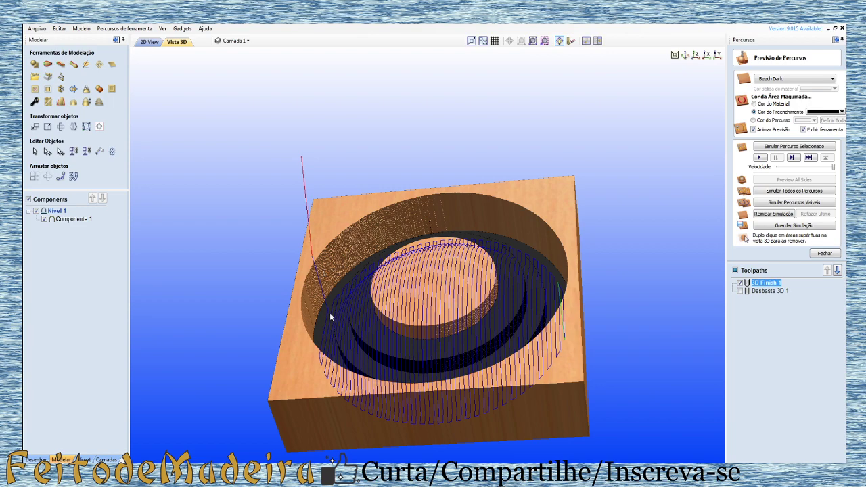
mouse_move(318, 361)
left_mouse_down()
mouse_move(440, 406)
mouse_move(353, 365)
mouse_move(479, 341)
mouse_move(696, 246)
left_mouse_up()
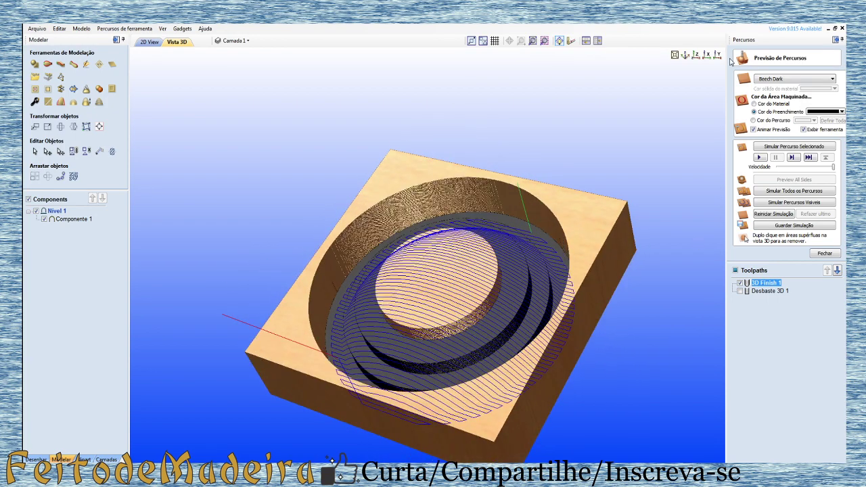
left_click(687, 55)
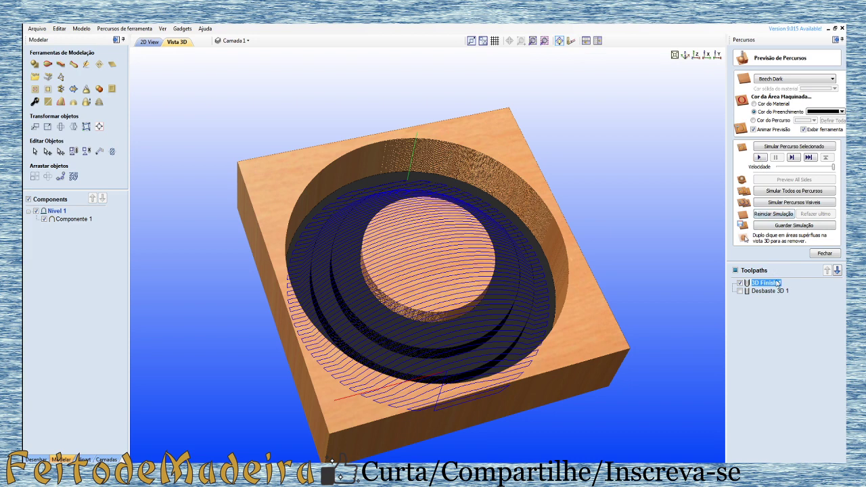
left_click(759, 157)
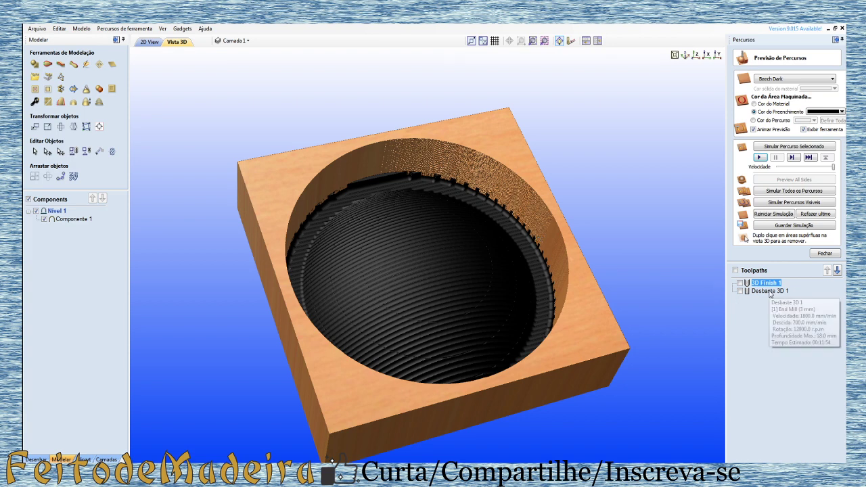
mouse_move(348, 226)
left_mouse_down()
mouse_move(363, 368)
mouse_move(334, 346)
left_mouse_up()
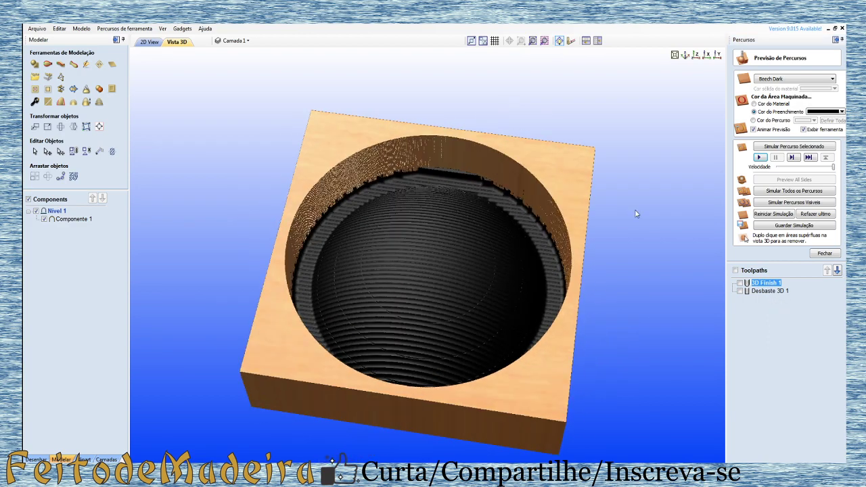
Step: Reset the simulation and give Desbaste 3D 1's tool a 6 mm diameter and 3.0 pass depth
left_click(776, 214)
left_click(779, 292)
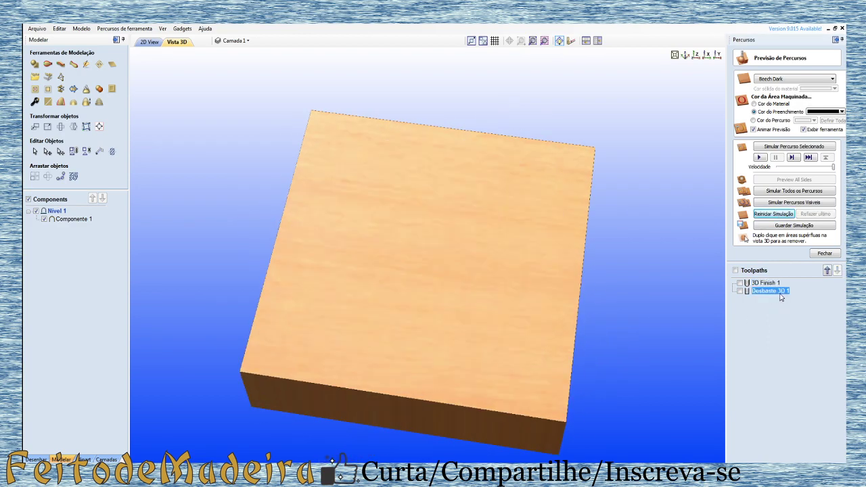
double_click(780, 292)
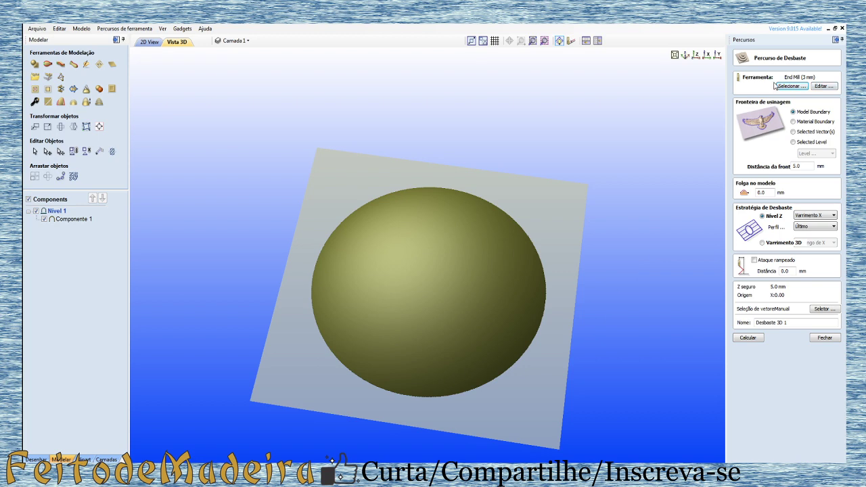
left_click(821, 86)
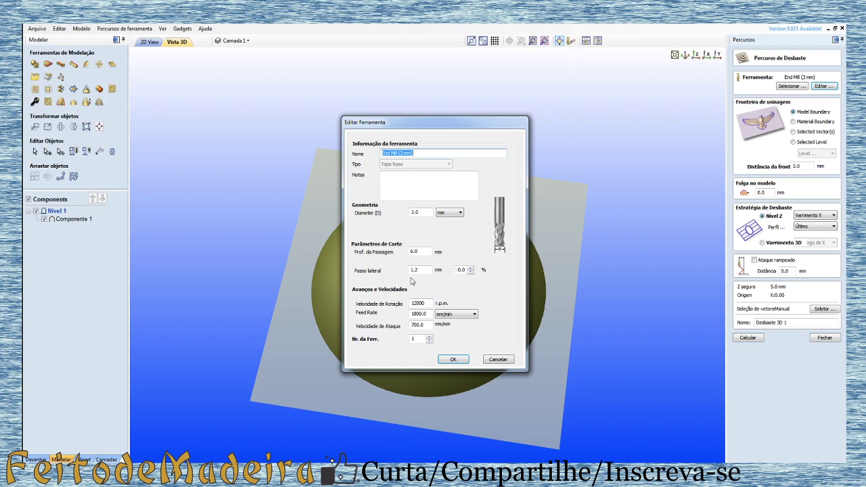
left_click(428, 251)
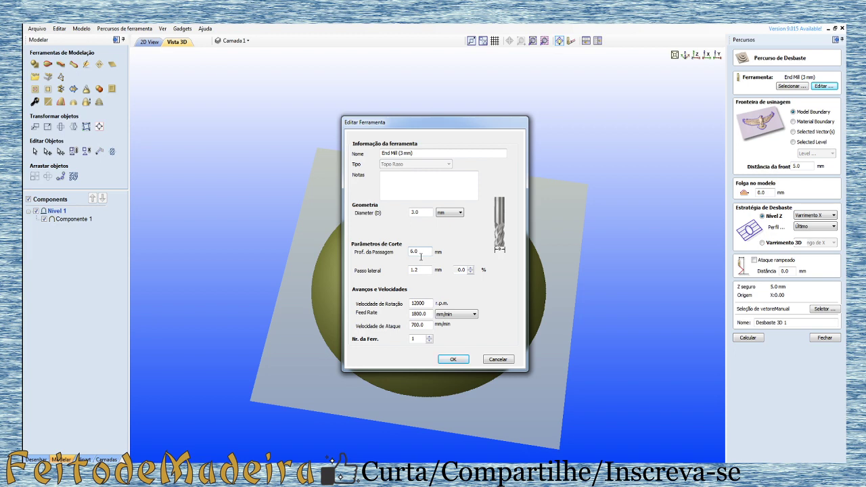
left_click_drag(421, 256, 407, 251)
type("3.0")
double_click(420, 211)
type("6")
left_click(453, 359)
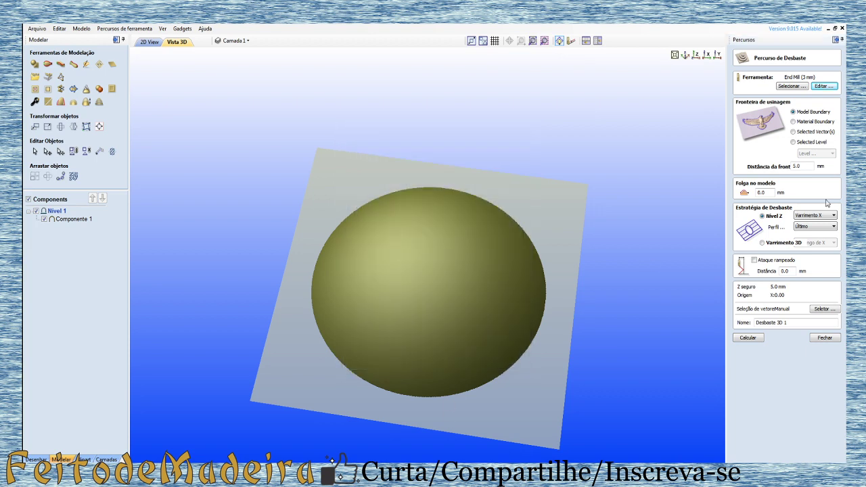
Step: Recalculate Desbaste 3D 1 and simulate it twice, orbiting to view the stepped ring pocket
left_click(754, 340)
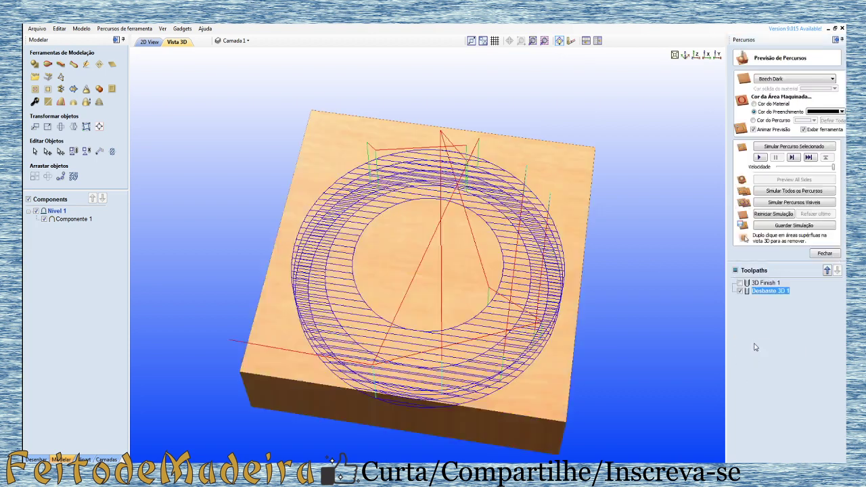
left_click(759, 158)
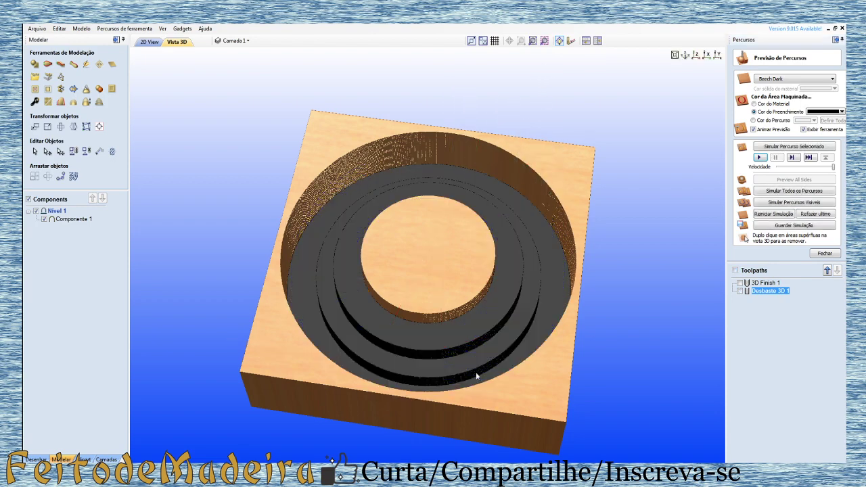
mouse_move(473, 373)
left_mouse_down()
mouse_move(423, 313)
mouse_move(335, 318)
mouse_move(538, 340)
mouse_move(591, 235)
mouse_move(516, 310)
mouse_move(458, 347)
mouse_move(439, 399)
mouse_move(330, 381)
left_mouse_up()
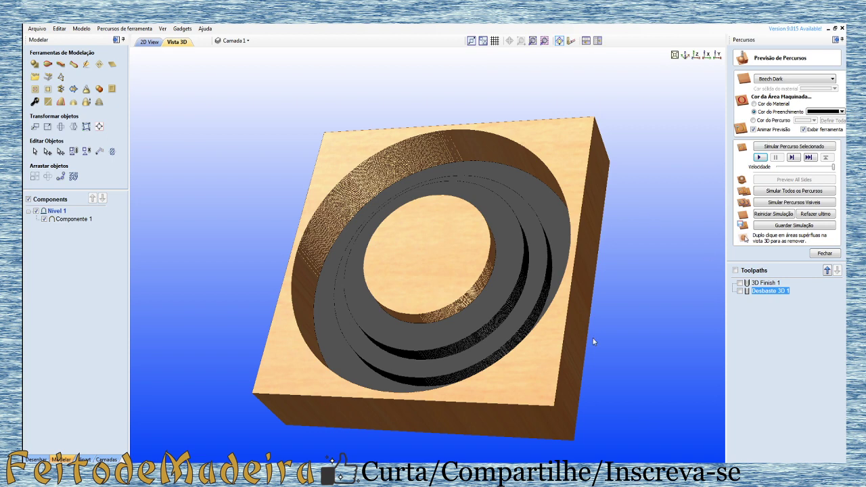
left_click_drag(487, 400, 438, 360)
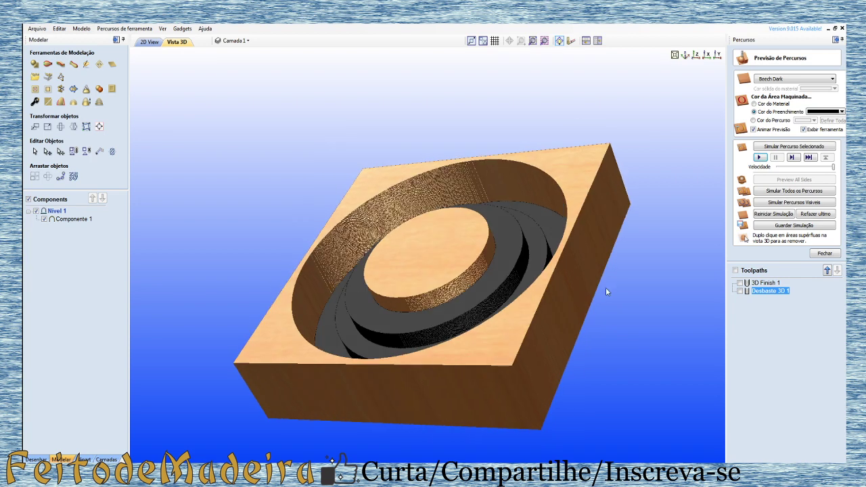
mouse_move(561, 300)
left_mouse_down()
mouse_move(606, 318)
mouse_move(659, 320)
left_mouse_up()
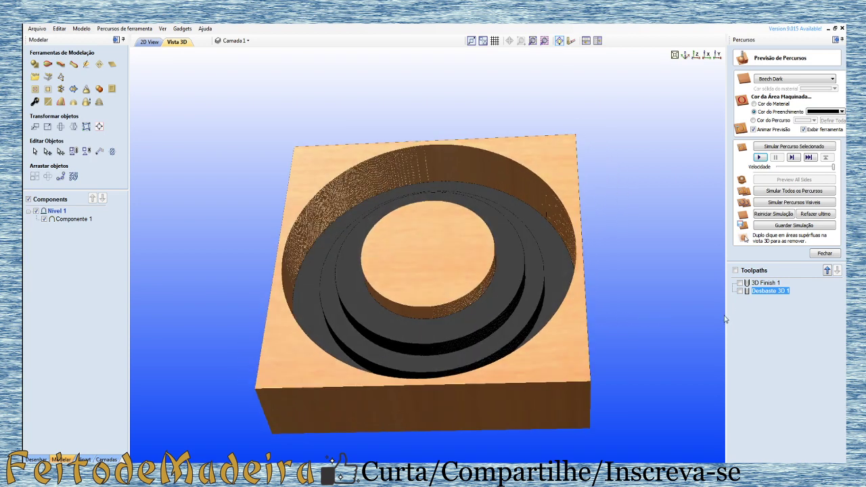
left_click(758, 157)
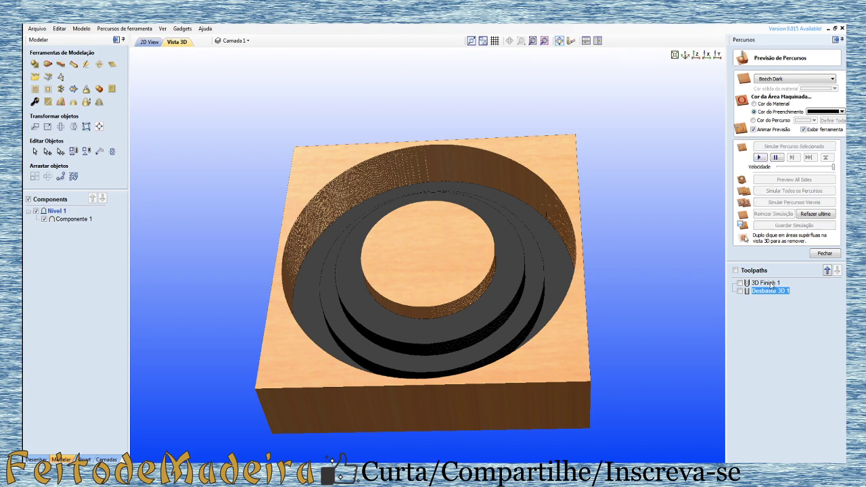
Step: Simulate 3D Finish 1 over the roughed pocket and orbit to inspect the ridged dome
left_click(769, 284)
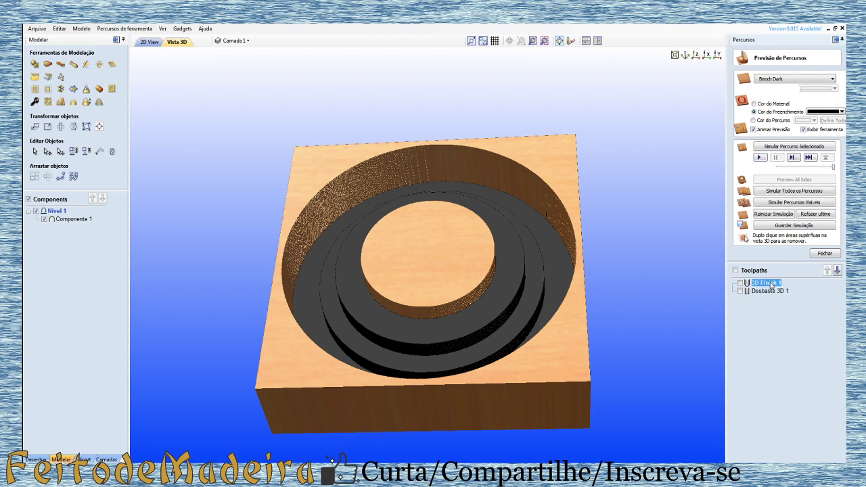
left_click(758, 158)
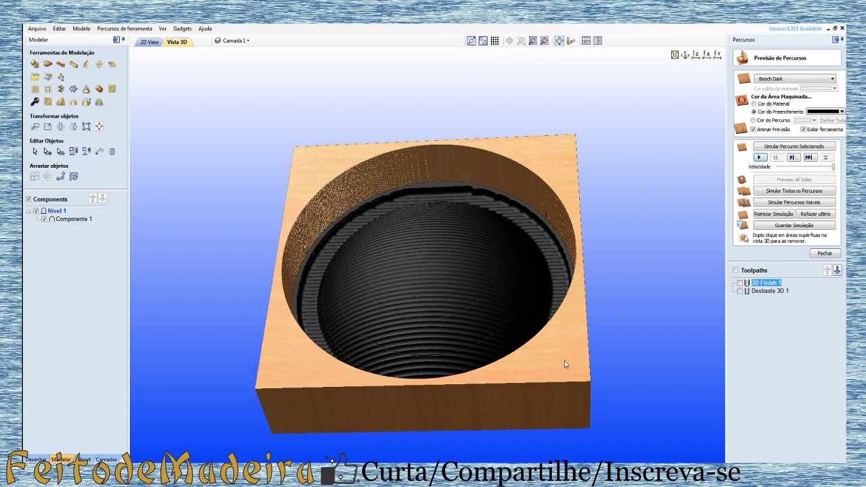
mouse_move(537, 343)
left_mouse_down()
mouse_move(472, 395)
mouse_move(470, 379)
left_mouse_up()
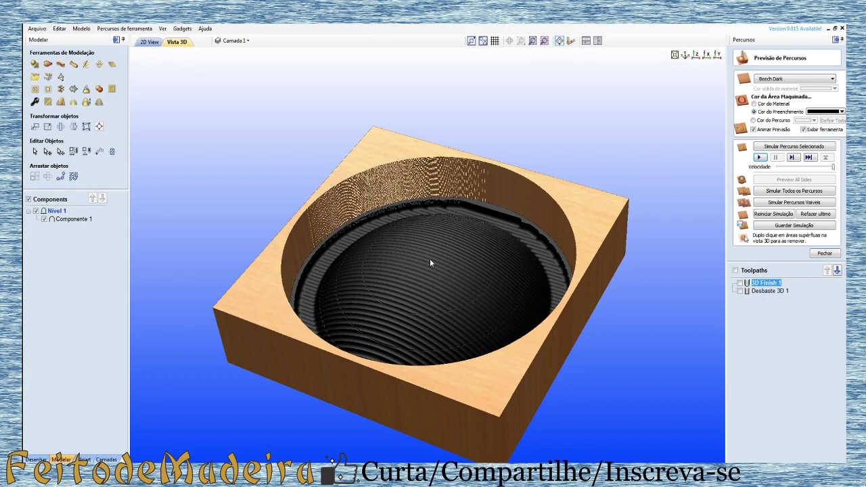
left_click_drag(511, 343, 391, 223)
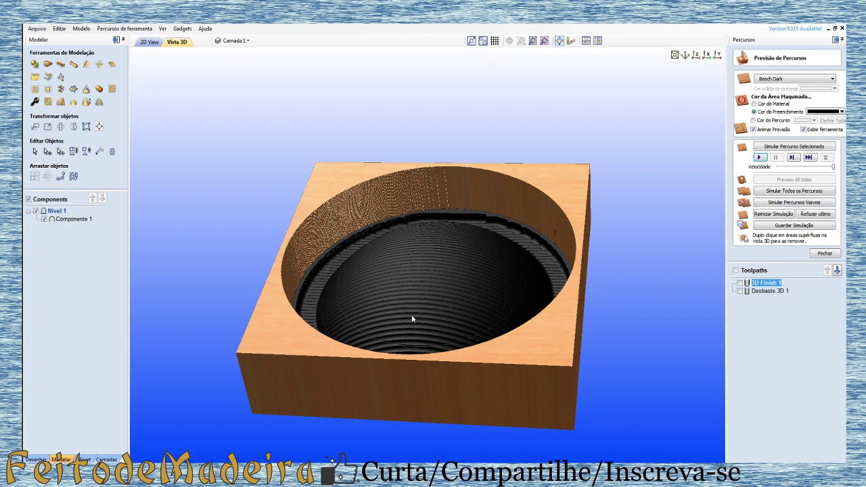
Step: Orbit the bowl project's carved block to inspect the concave hollow from several angles
left_click_drag(286, 169, 286, 197)
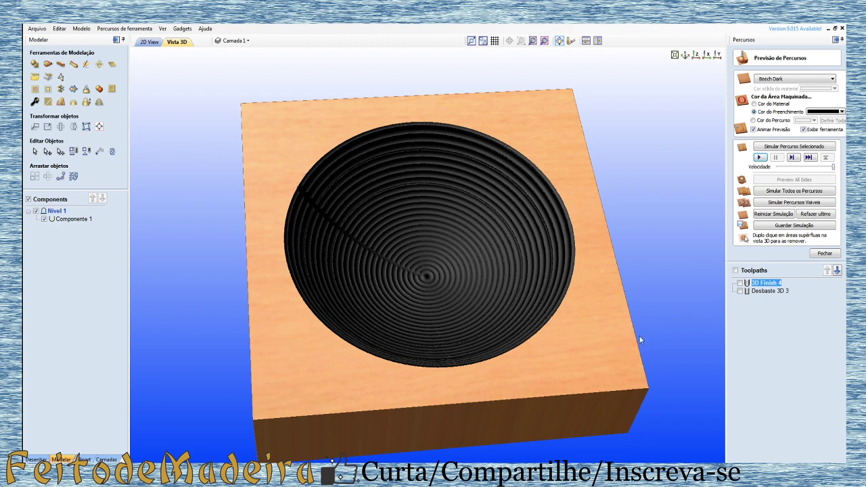
mouse_move(640, 336)
left_mouse_down()
mouse_move(476, 303)
mouse_move(487, 270)
mouse_move(460, 251)
left_mouse_up()
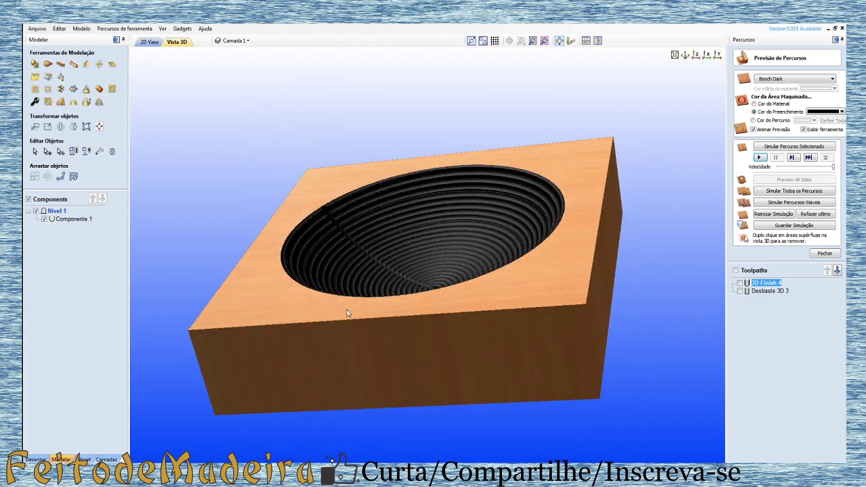
mouse_move(518, 305)
left_mouse_down()
mouse_move(623, 318)
mouse_move(310, 323)
left_mouse_up()
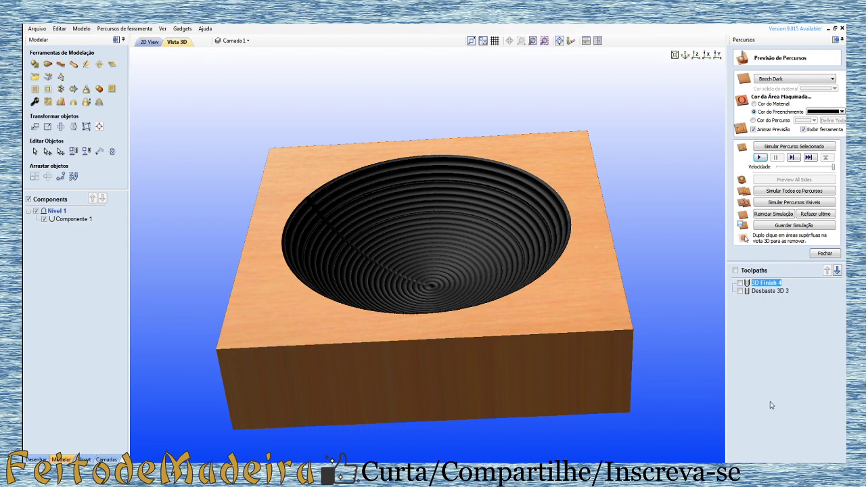
mouse_move(561, 347)
left_mouse_down()
mouse_move(449, 338)
mouse_move(399, 303)
mouse_move(481, 349)
mouse_move(451, 363)
left_mouse_up()
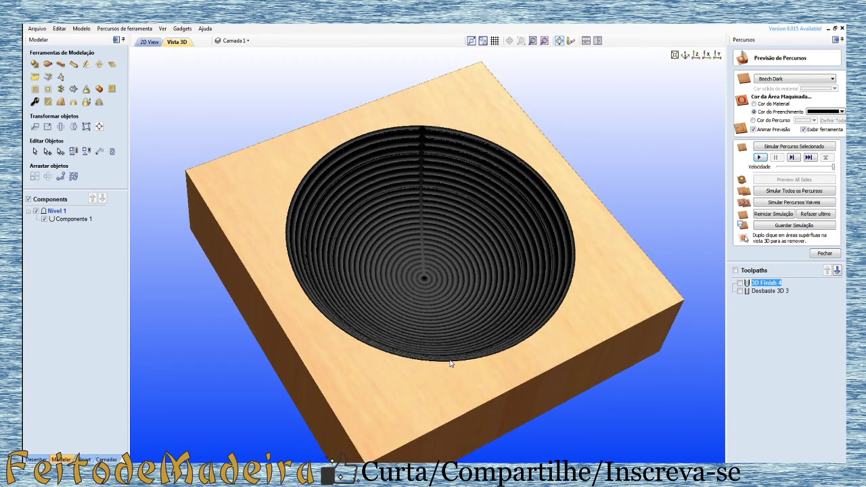